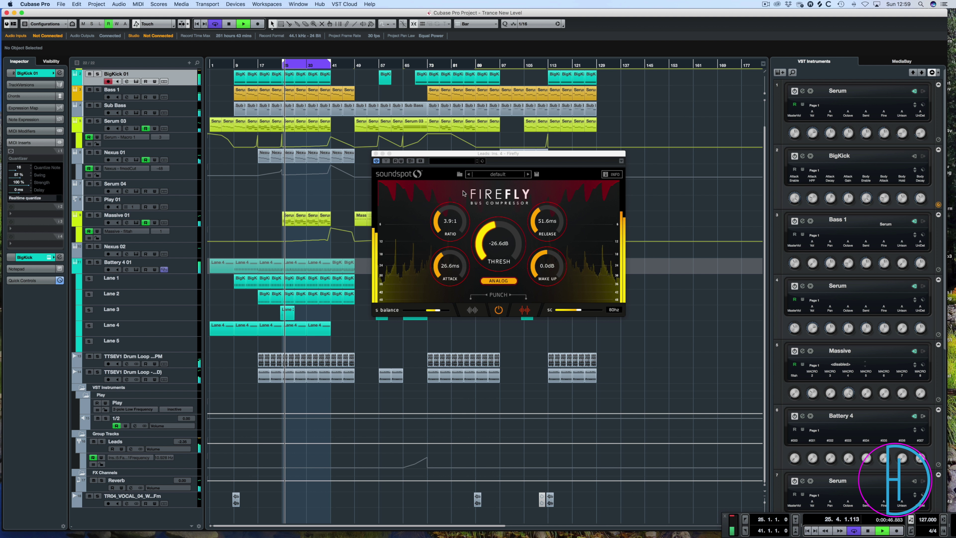
Step: Insert a new Firefly compressor in an empty Leads bus insert slot
{"action": "left_click_drag", "start_coordinate": [501, 153], "coordinate": [461, 154]}
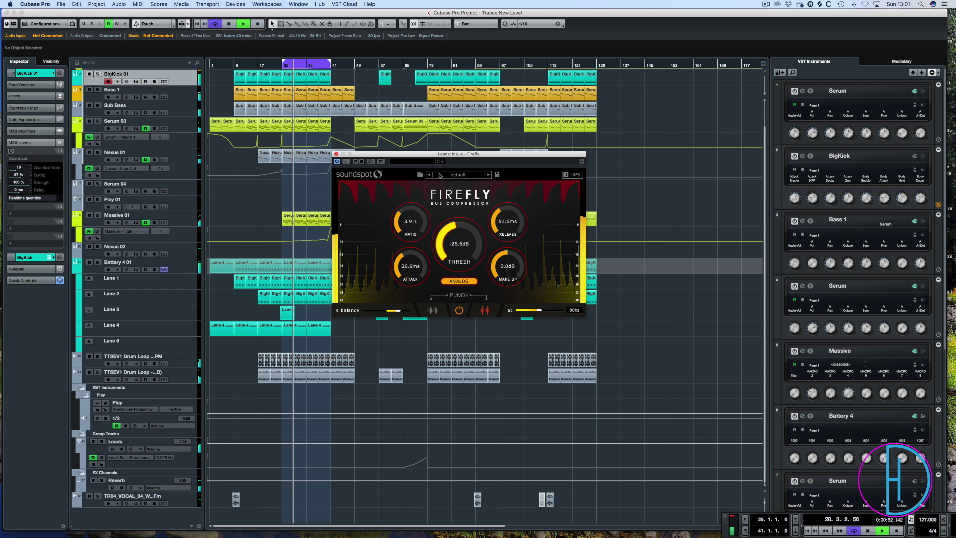
{"action": "left_click_drag", "start_coordinate": [458, 154], "coordinate": [428, 140]}
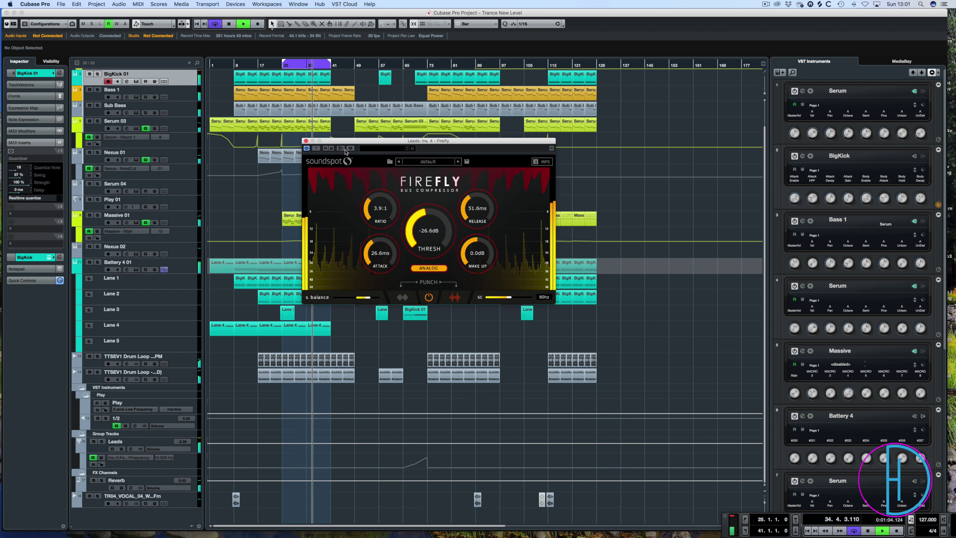
{"action": "key", "text": "F3"}
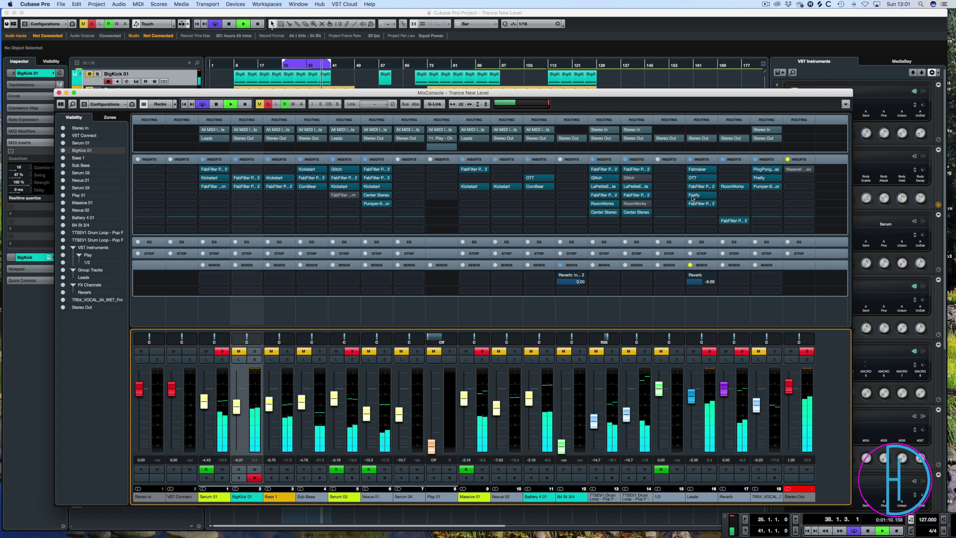
{"action": "left_click", "coordinate": [706, 213]}
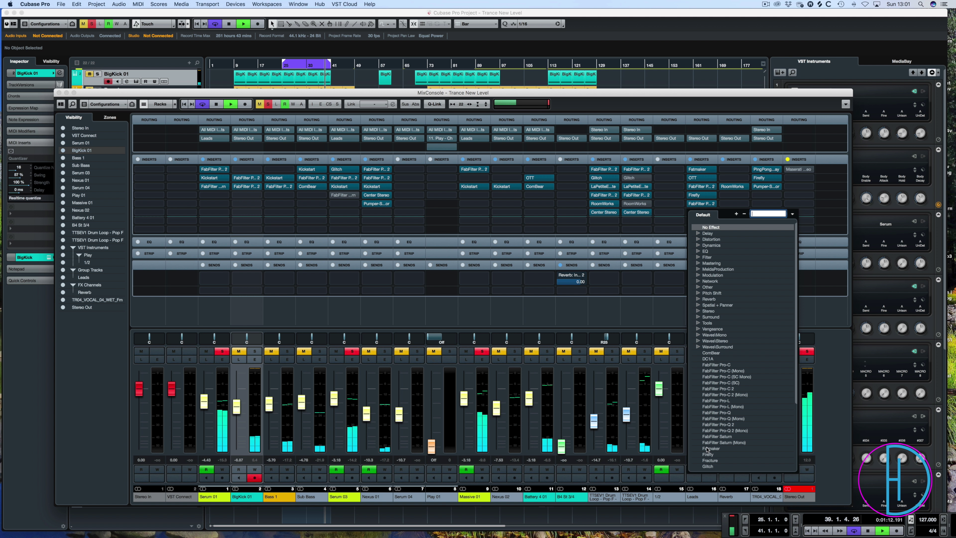
{"action": "left_click", "coordinate": [709, 455]}
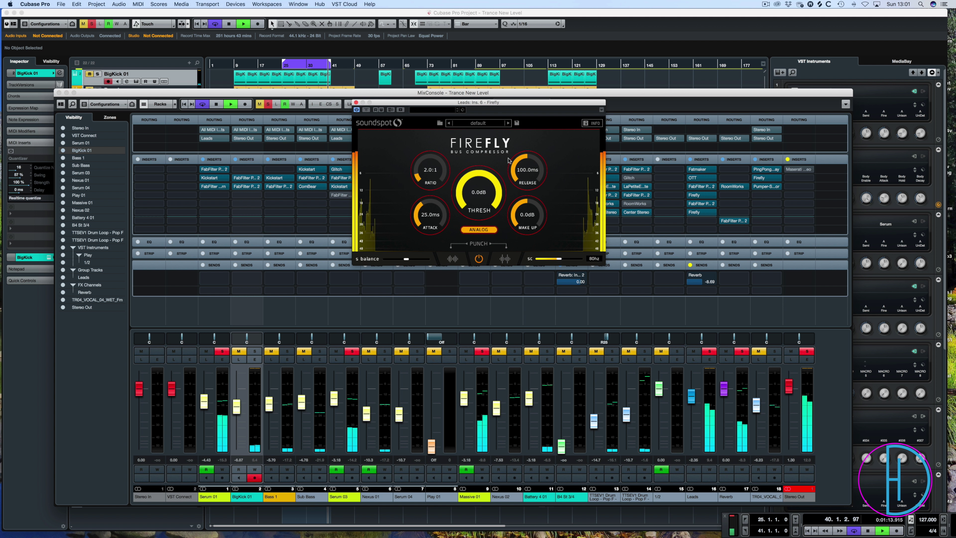
Step: Bypass the older compressor on the Leads bus's fourth insert, keeping the new Firefly open
{"action": "left_click_drag", "start_coordinate": [501, 106], "coordinate": [452, 174]}
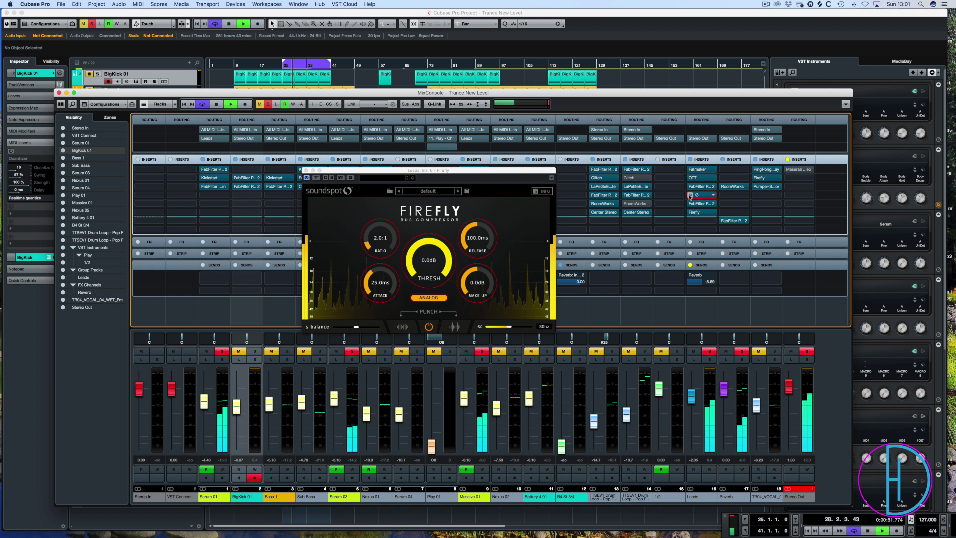
{"action": "left_click", "coordinate": [690, 195]}
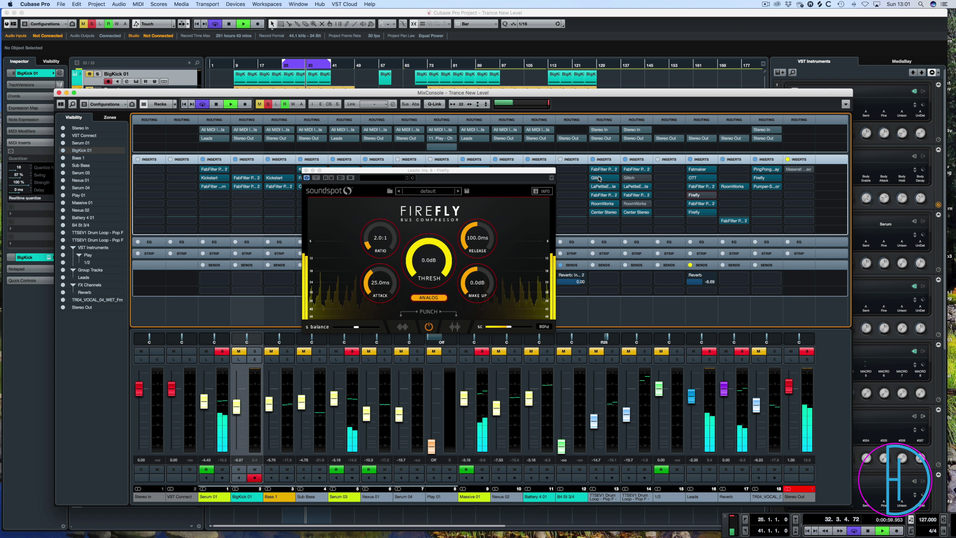
{"action": "left_click_drag", "start_coordinate": [469, 172], "coordinate": [516, 151]}
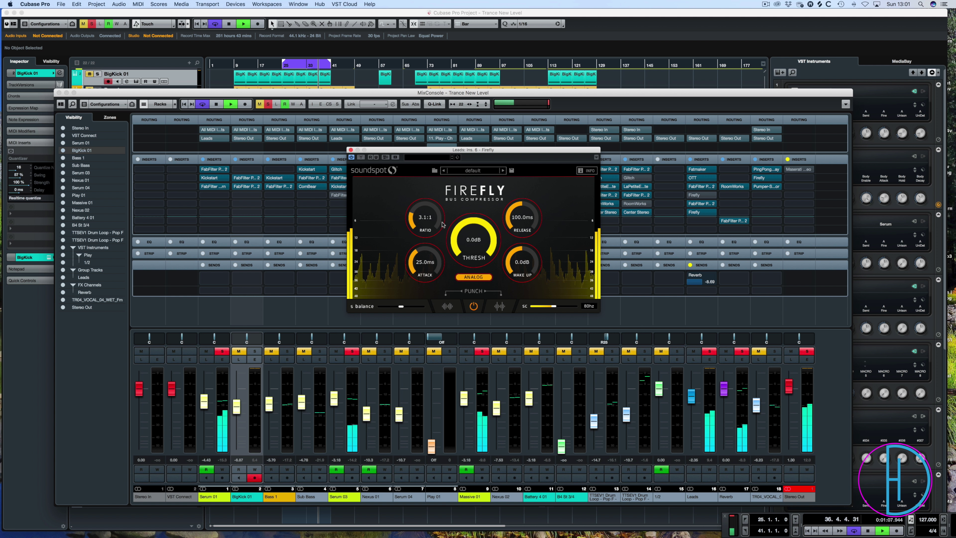
Step: Lower the new Leads Firefly's threshold to -30.8 dB, keeping the 3.1:1 ratio
{"action": "left_click_drag", "start_coordinate": [467, 238], "coordinate": [463, 308]}
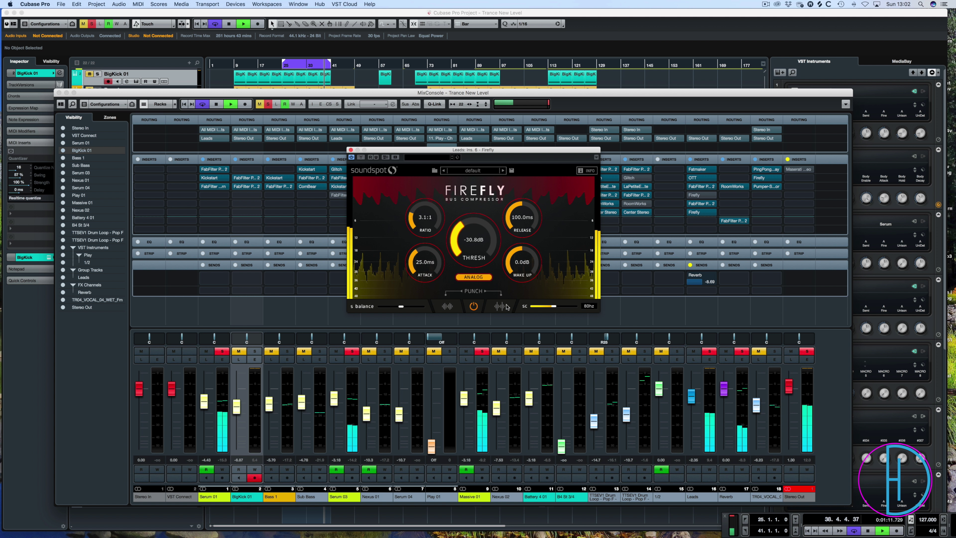
Step: A/B the Leads Firefly's two punch modes, leaving the right punch mode engaged
{"action": "left_click", "coordinate": [447, 306]}
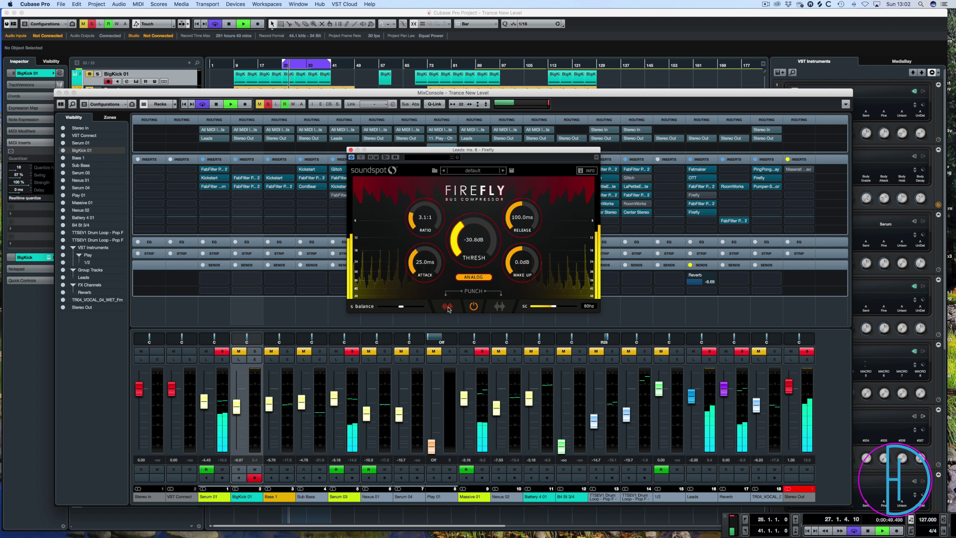
{"action": "left_click", "coordinate": [450, 307]}
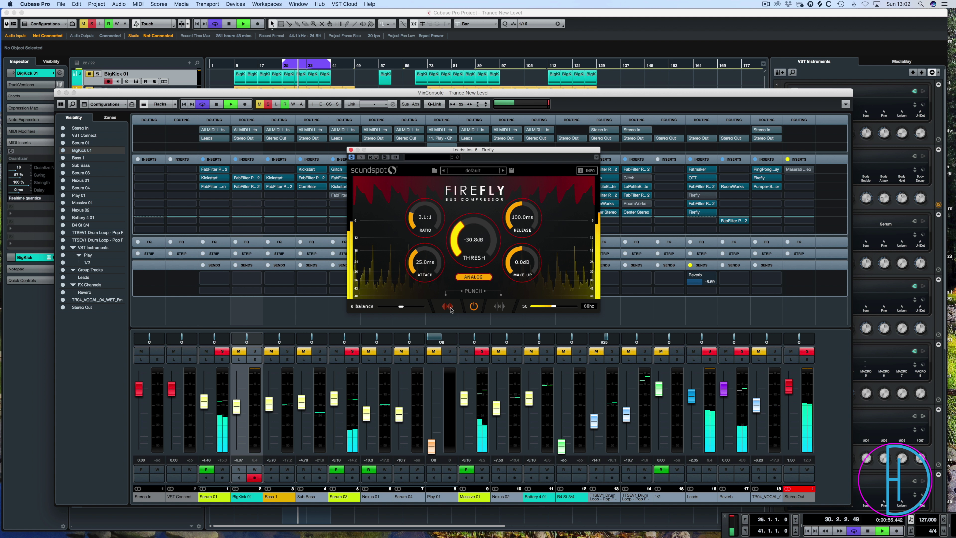
{"action": "left_click", "coordinate": [448, 307]}
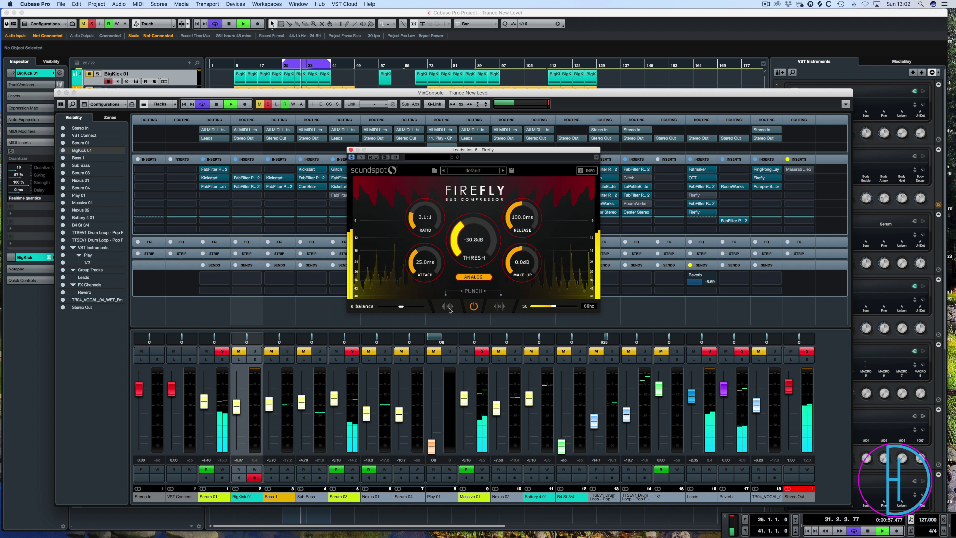
{"action": "left_click", "coordinate": [498, 306]}
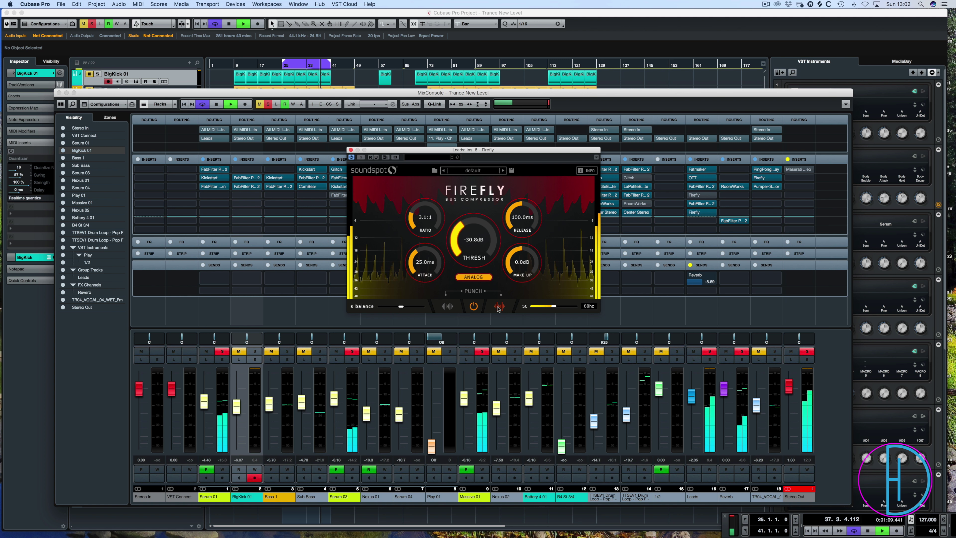
{"action": "left_click", "coordinate": [499, 306]}
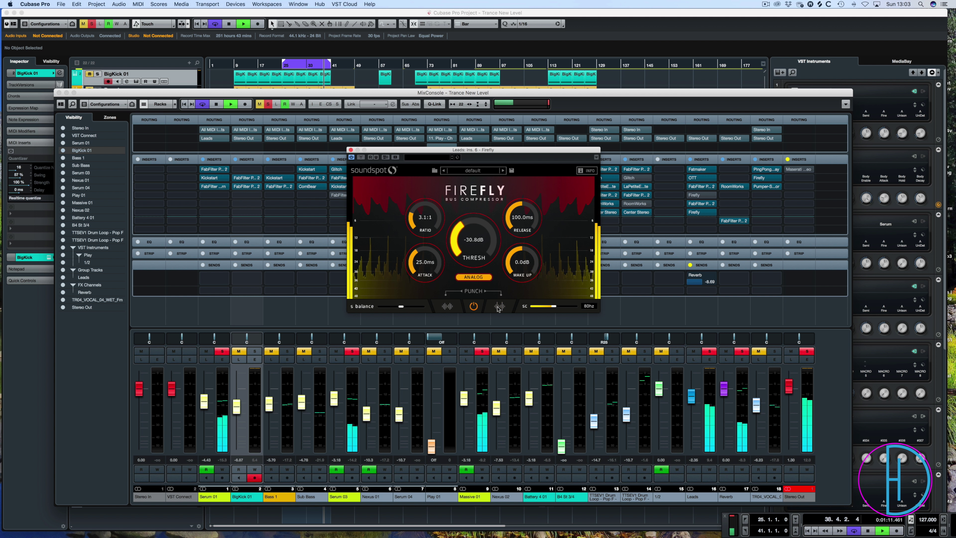
{"action": "left_click", "coordinate": [498, 306]}
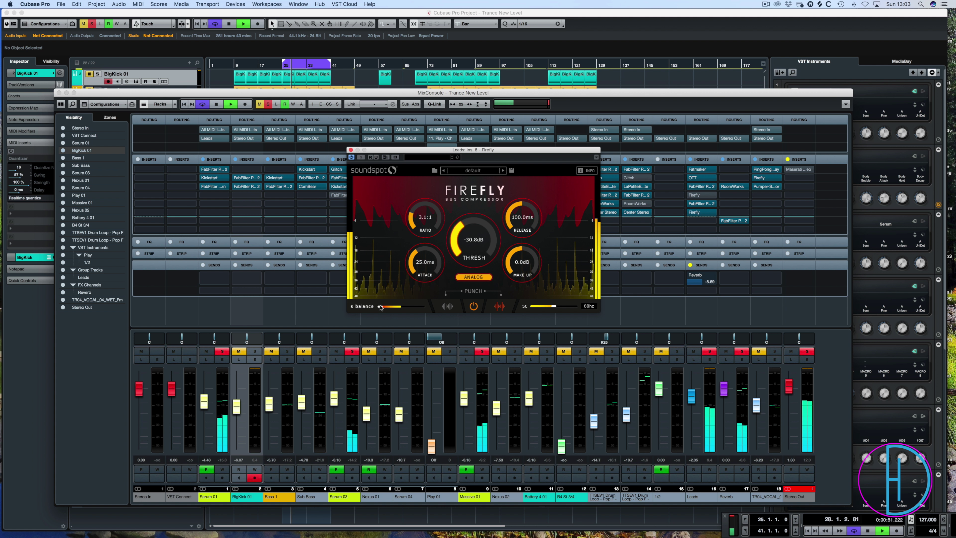
Step: Set the Leads Firefly balance to about halfway and its sidechain filter to 69 Hz
{"action": "left_click_drag", "start_coordinate": [381, 307], "coordinate": [401, 307]}
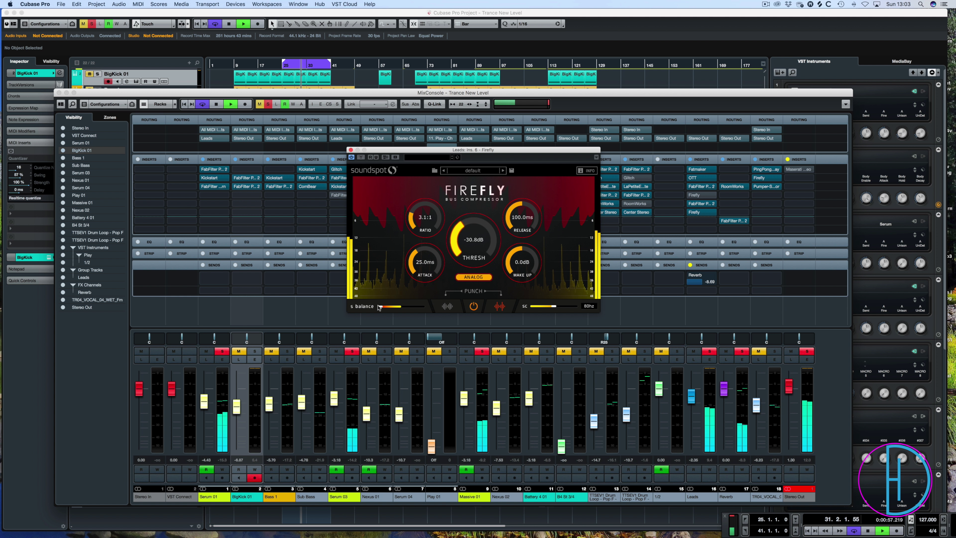
{"action": "left_click_drag", "start_coordinate": [379, 307], "coordinate": [389, 307]}
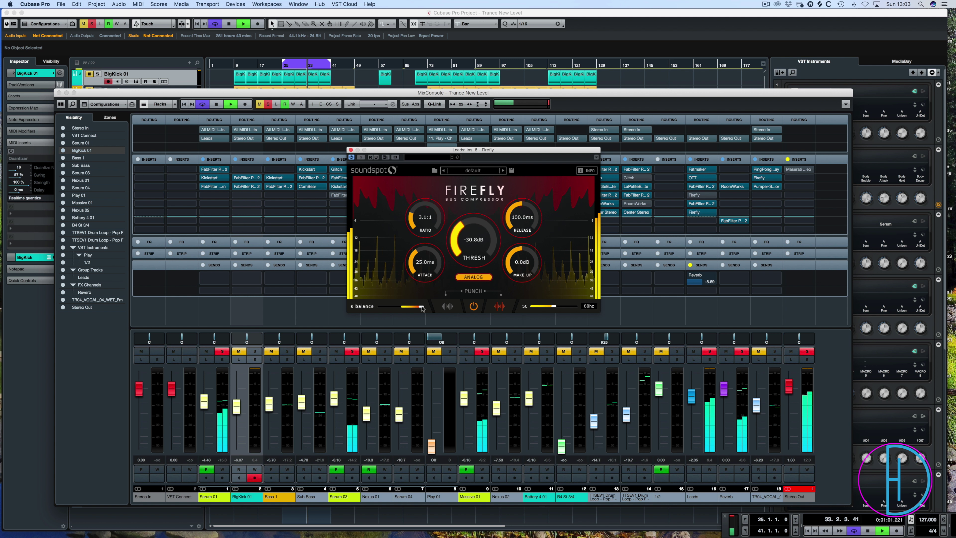
{"action": "left_click_drag", "start_coordinate": [423, 309], "coordinate": [419, 311]}
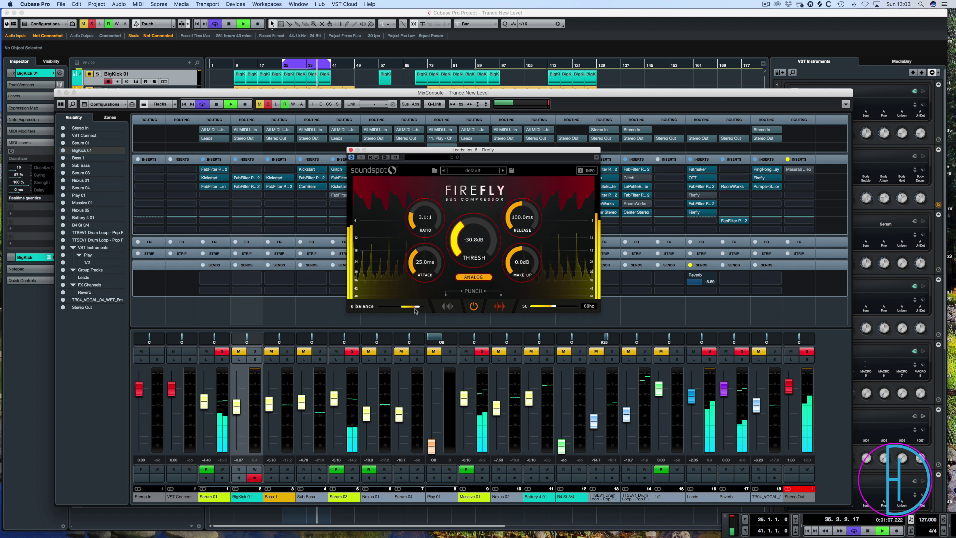
{"action": "left_click_drag", "start_coordinate": [415, 310], "coordinate": [416, 310]}
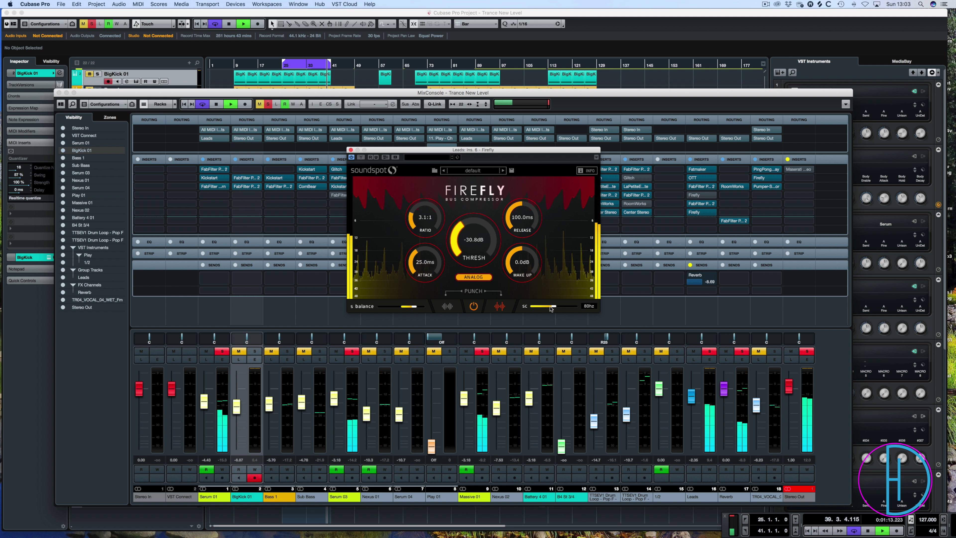
{"action": "mouse_move", "coordinate": [553, 309]}
{"action": "left_mouse_down"}
{"action": "mouse_move", "coordinate": [576, 308]}
{"action": "mouse_move", "coordinate": [553, 309]}
{"action": "left_mouse_up"}
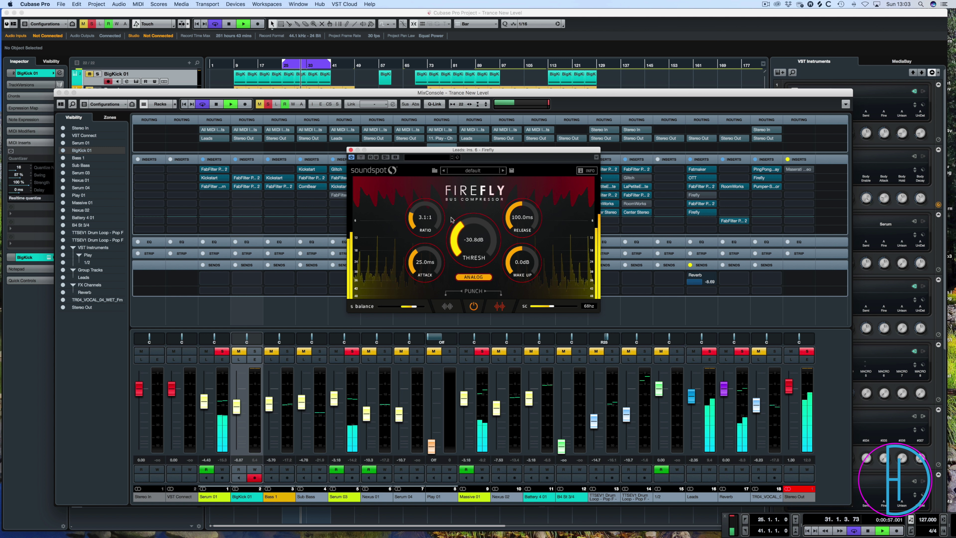
Step: Close the Leads Firefly and insert Firefly on BigKick 01's fourth insert slot
{"action": "left_click", "coordinate": [351, 150]}
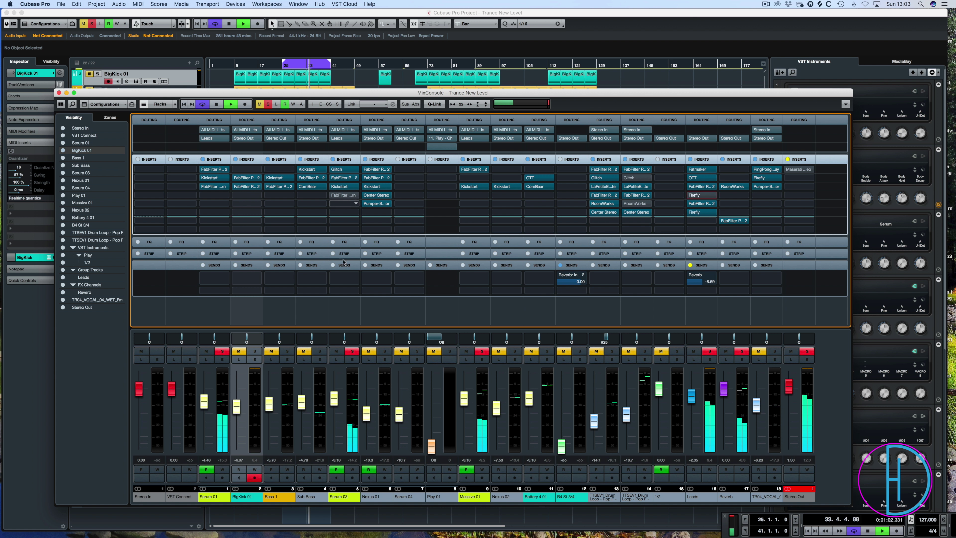
{"action": "left_click", "coordinate": [246, 195]}
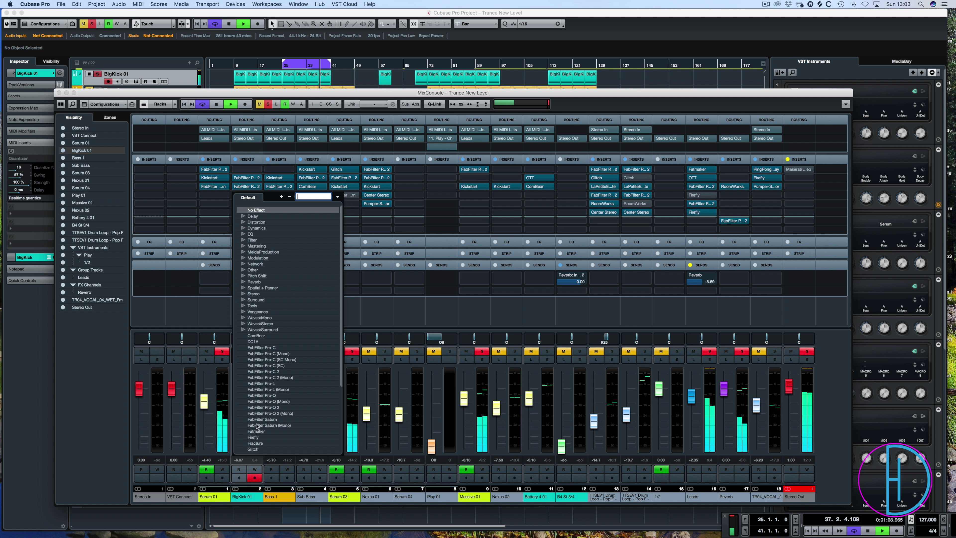
{"action": "left_click", "coordinate": [253, 437]}
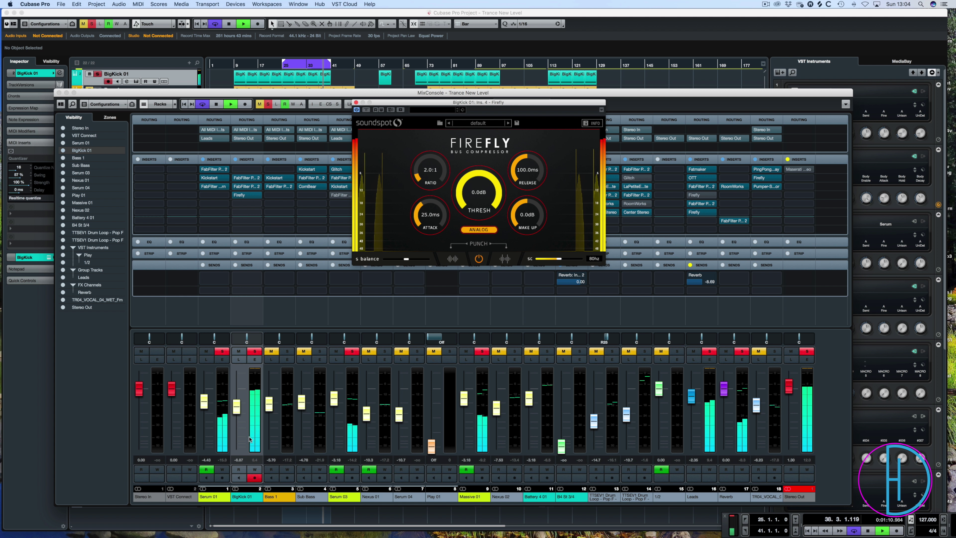
{"action": "left_click_drag", "start_coordinate": [470, 102], "coordinate": [406, 154]}
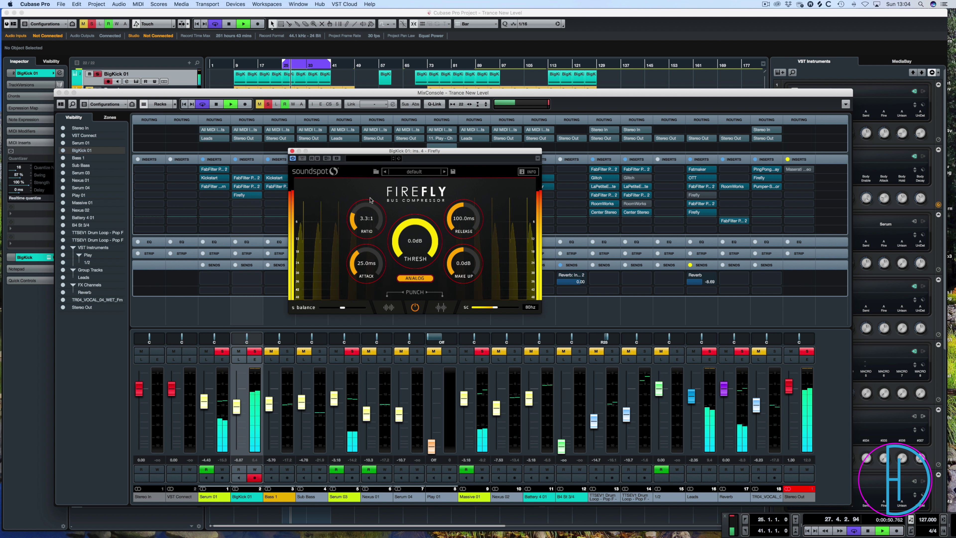
Step: Set the BigKick Firefly to a 3.0:1 ratio and a -20.8 dB threshold
{"action": "left_click_drag", "start_coordinate": [369, 215], "coordinate": [370, 200]}
{"action": "left_click_drag", "start_coordinate": [415, 241], "coordinate": [407, 332]}
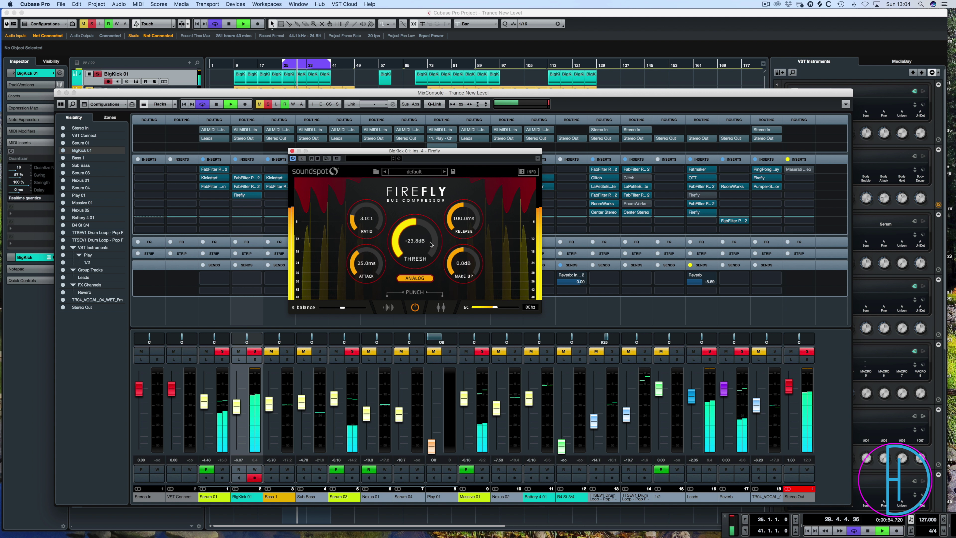
{"action": "left_click_drag", "start_coordinate": [430, 238], "coordinate": [431, 231]}
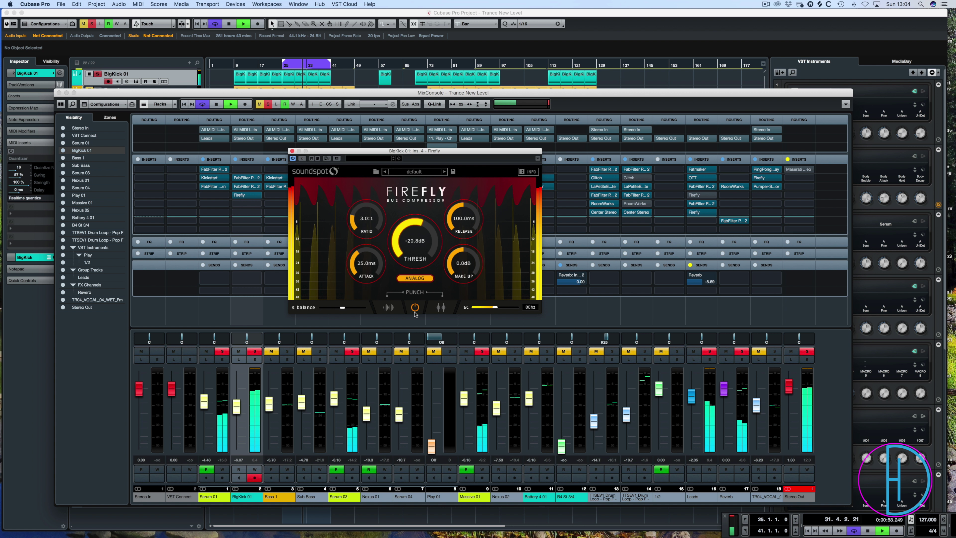
Step: Switch the BigKick Firefly between its two waveform modes repeatedly, ending on the first
{"action": "left_click", "coordinate": [389, 307]}
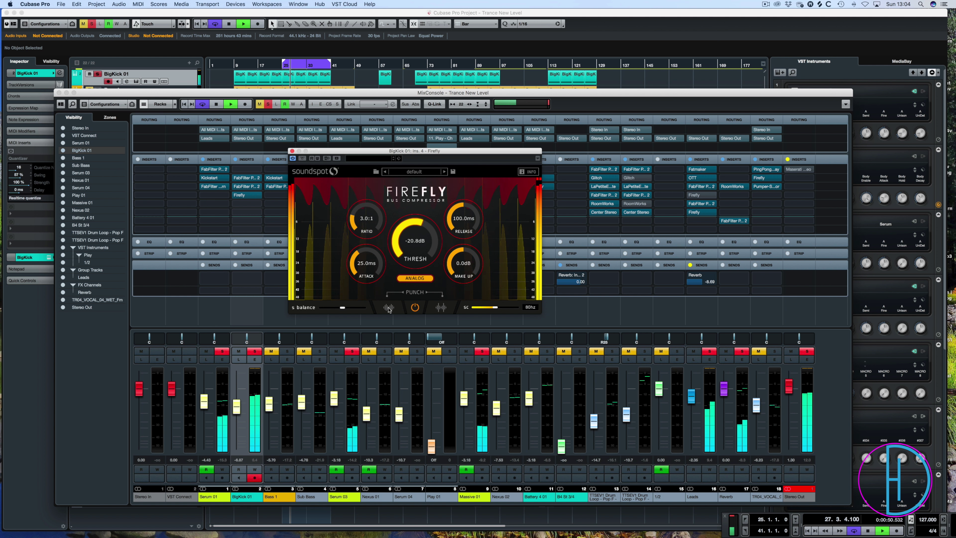
{"action": "left_click", "coordinate": [389, 307]}
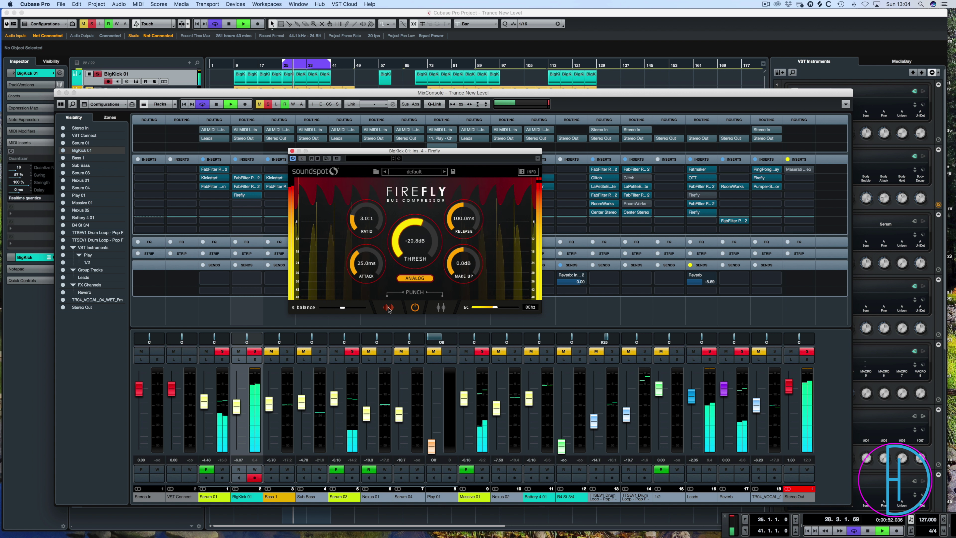
{"action": "left_click", "coordinate": [441, 307]}
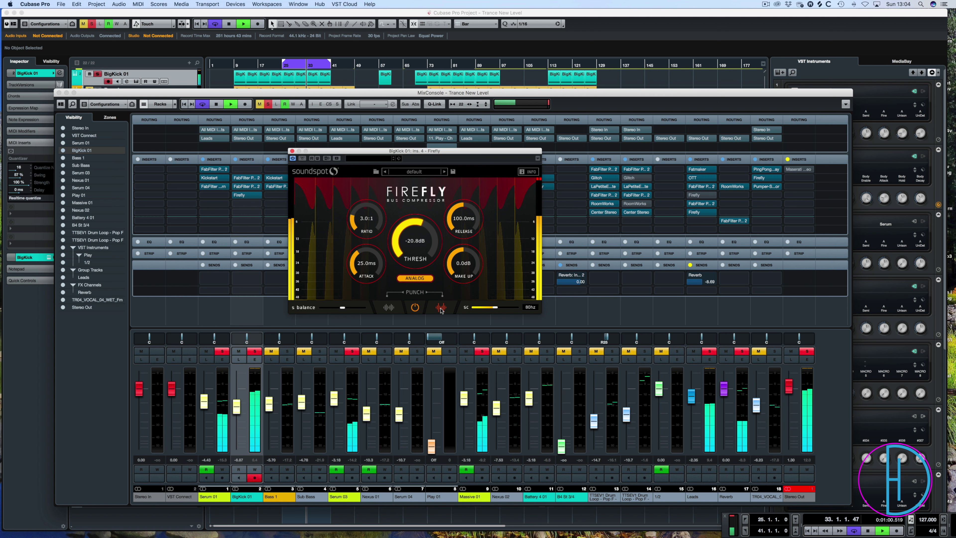
{"action": "left_click", "coordinate": [388, 308]}
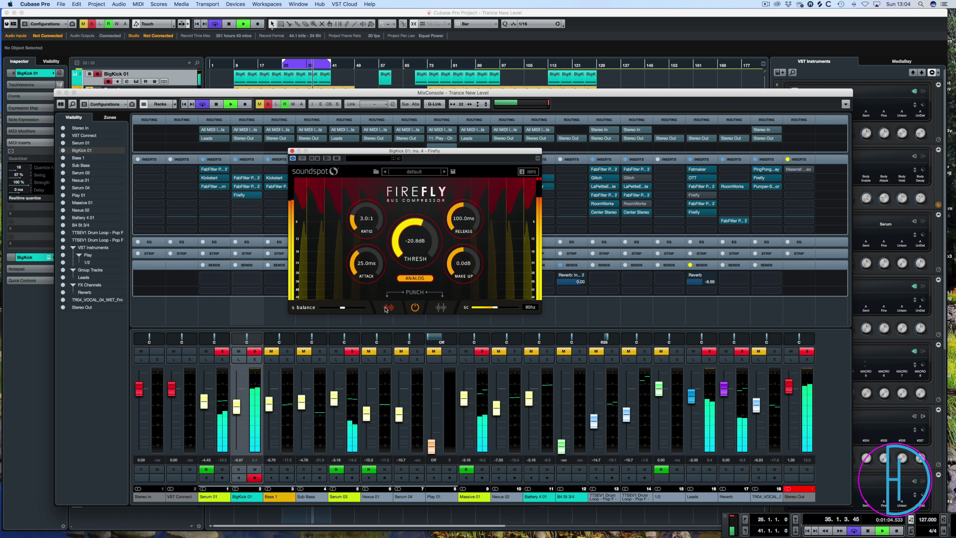
{"action": "left_click", "coordinate": [441, 308]}
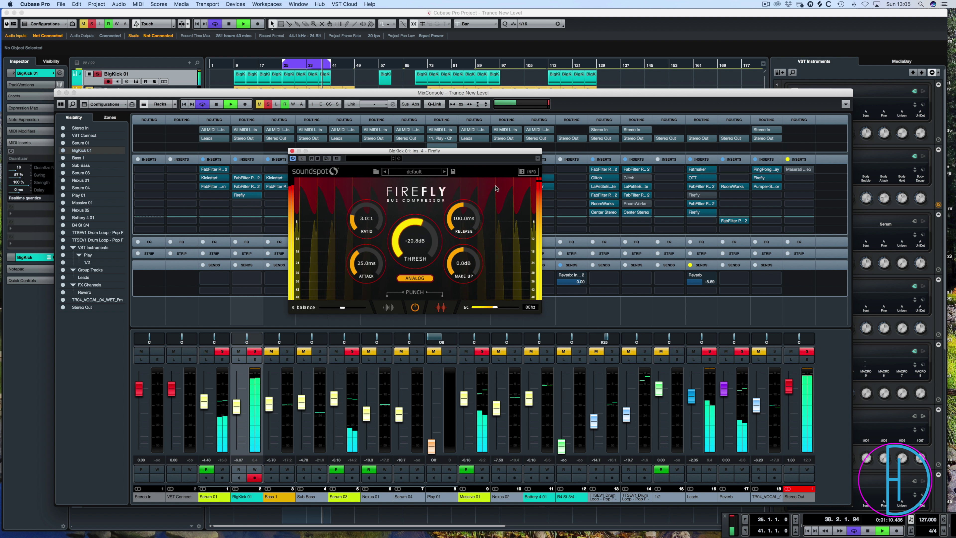
{"action": "left_click", "coordinate": [389, 308]}
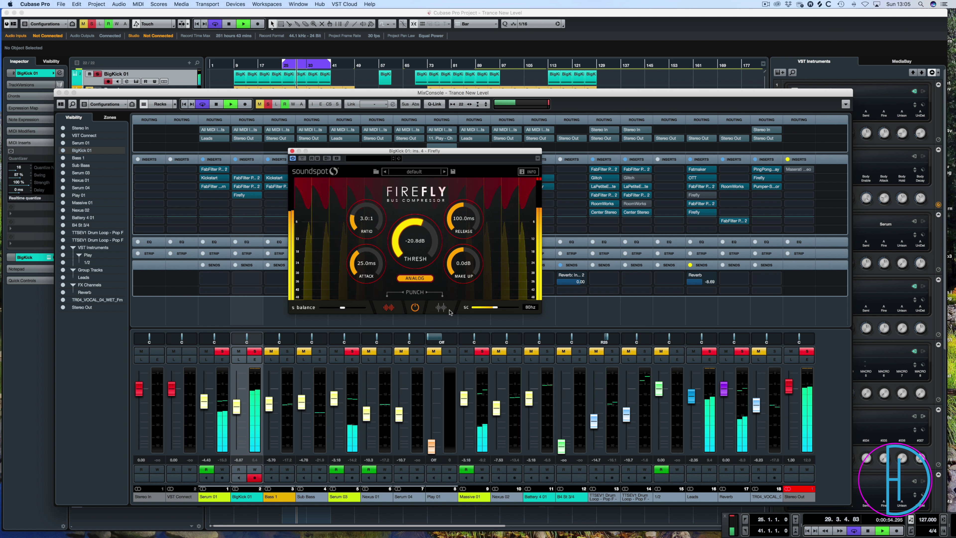
{"action": "left_click", "coordinate": [441, 307]}
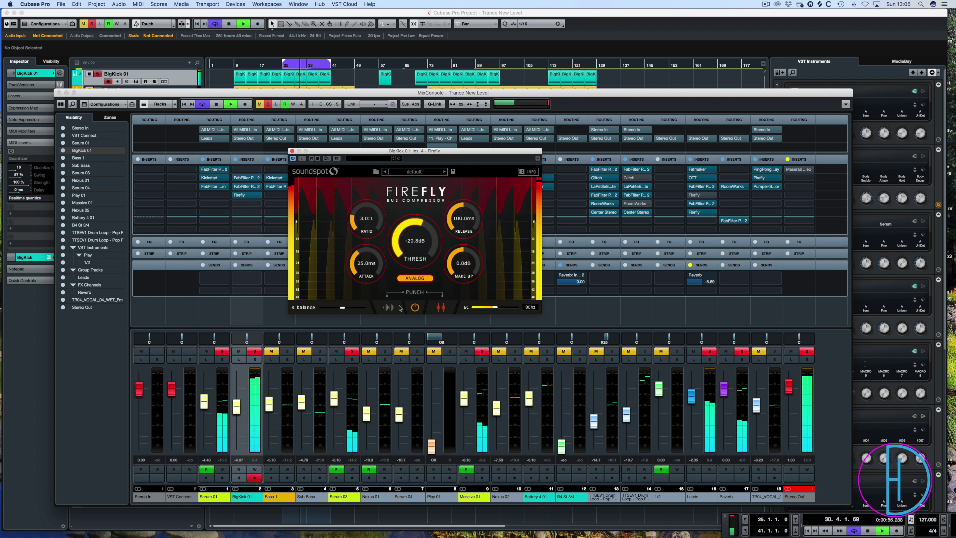
{"action": "left_click", "coordinate": [390, 307]}
Step: Set BigKick Firefly to -23.7 dB threshold, 2.9:1 ratio, 21.1 ms release, Analog on
{"action": "left_click_drag", "start_coordinate": [415, 241], "coordinate": [415, 252]}
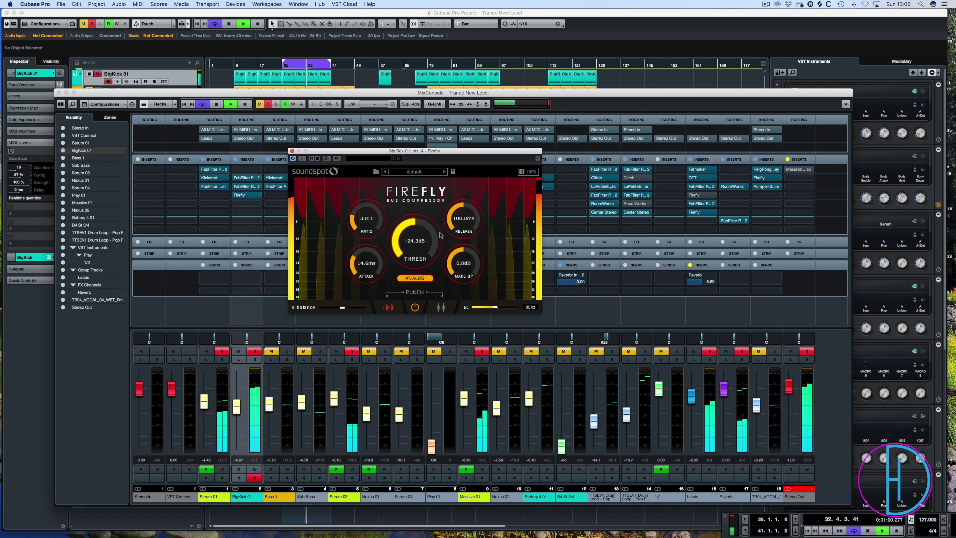
{"action": "left_click_drag", "start_coordinate": [462, 226], "coordinate": [366, 224]}
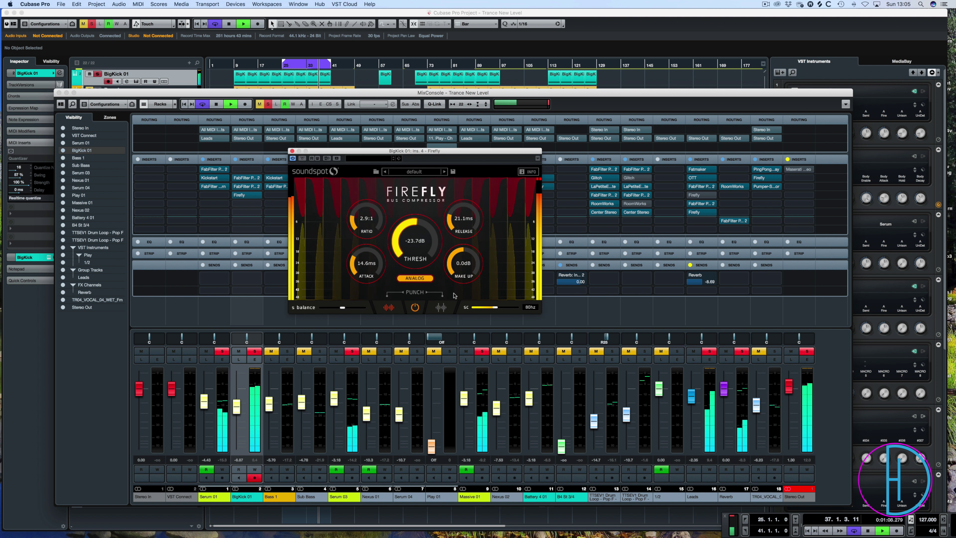
{"action": "left_click", "coordinate": [415, 279]}
{"action": "left_click", "coordinate": [416, 279]}
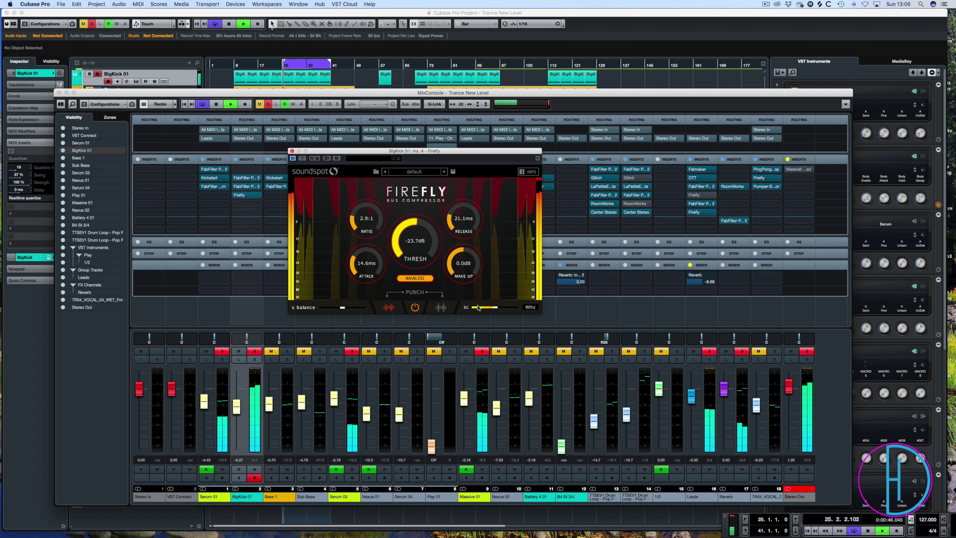
Step: Drop the BigKick Firefly sidechain filter to 20 Hz and compare Analog off/on, leaving it on
{"action": "left_click_drag", "start_coordinate": [496, 307], "coordinate": [465, 308]}
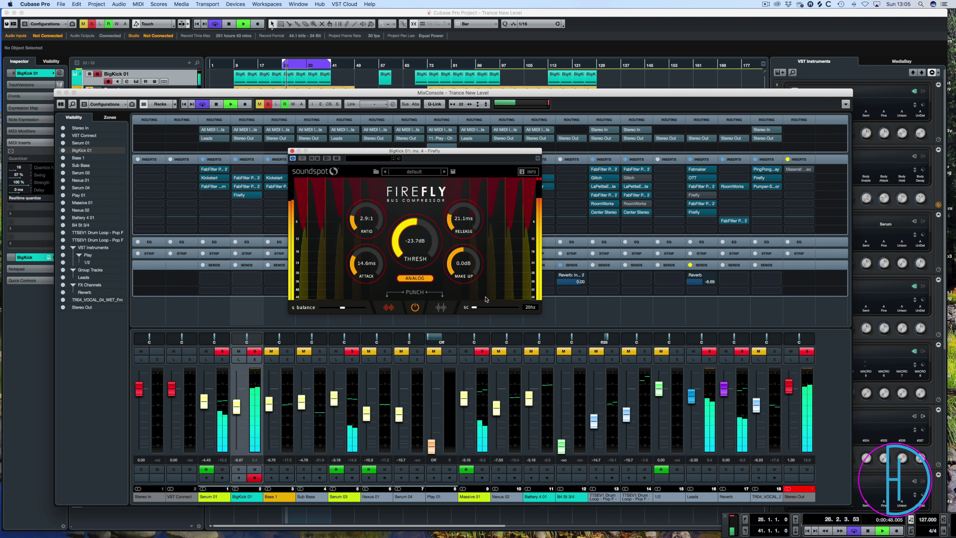
{"action": "left_click", "coordinate": [408, 279]}
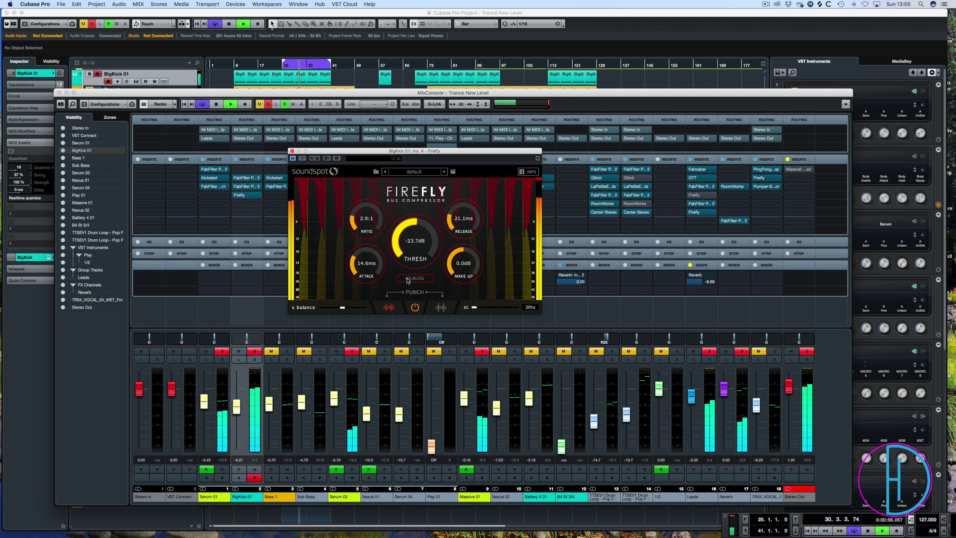
{"action": "left_click", "coordinate": [408, 279]}
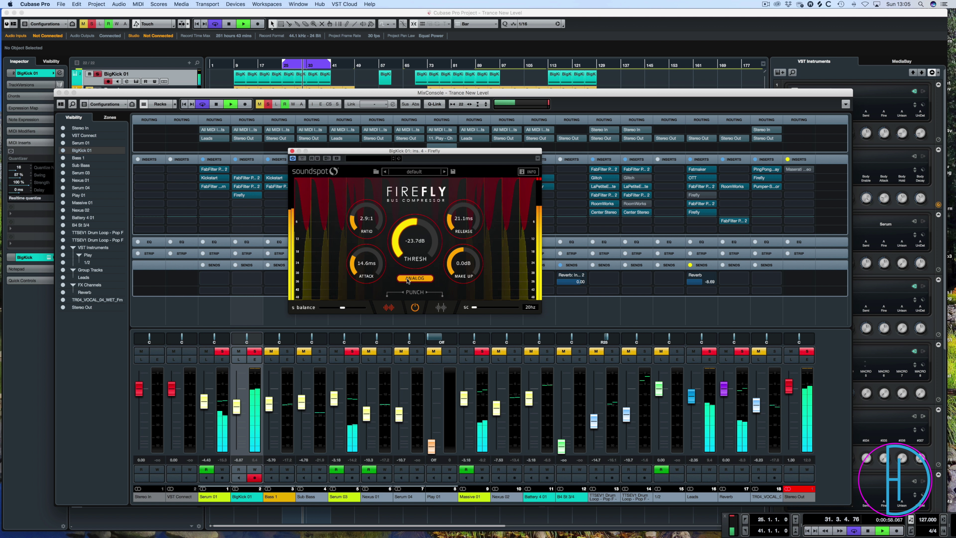
{"action": "left_click", "coordinate": [408, 280]}
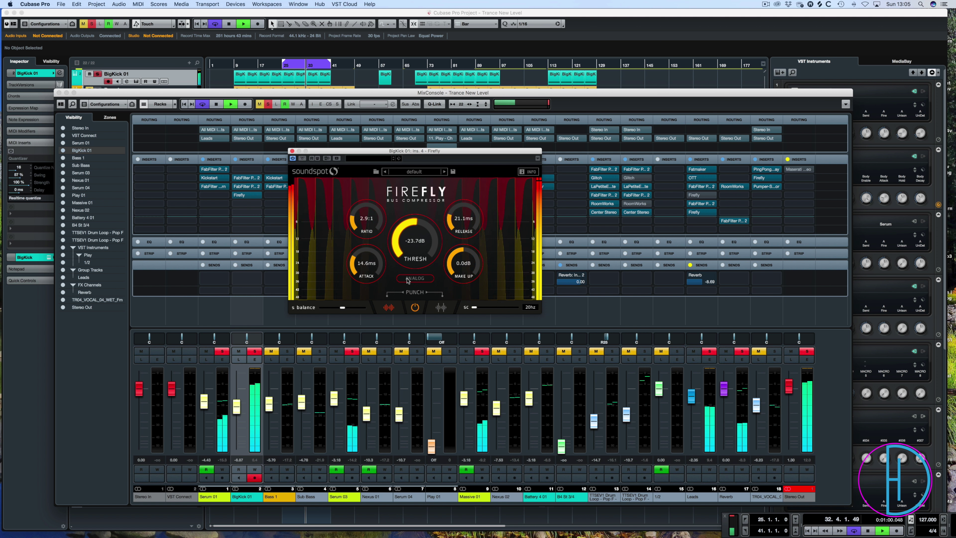
{"action": "left_click", "coordinate": [408, 280]}
{"action": "left_click", "coordinate": [408, 279]}
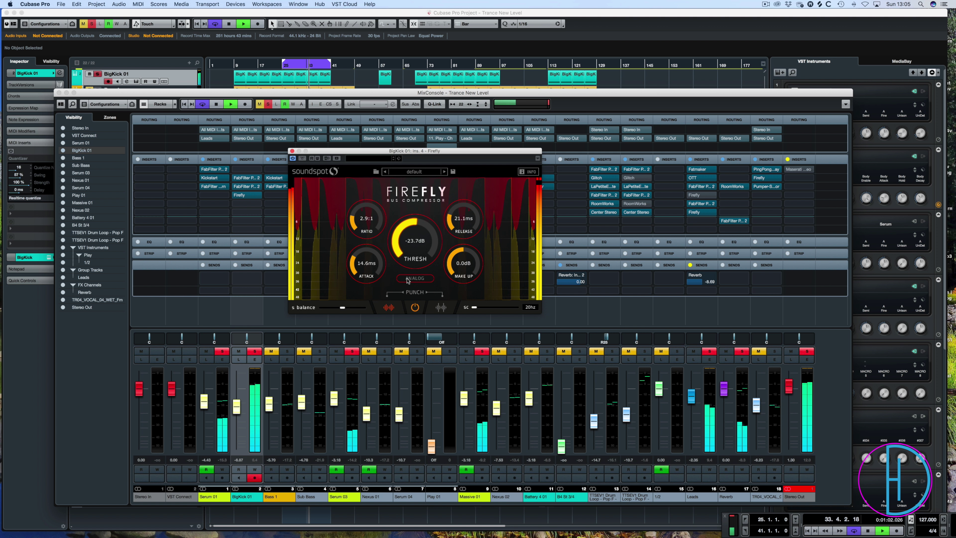
{"action": "left_click", "coordinate": [408, 279]}
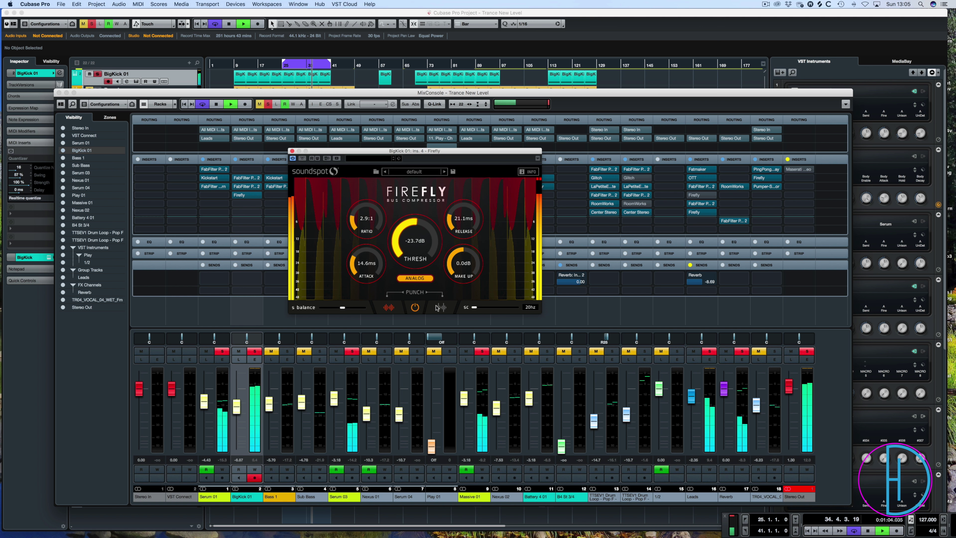
Step: Select the first waveform mode and sweep the sidechain filter, settling back at 20 Hz
{"action": "left_click", "coordinate": [391, 307]}
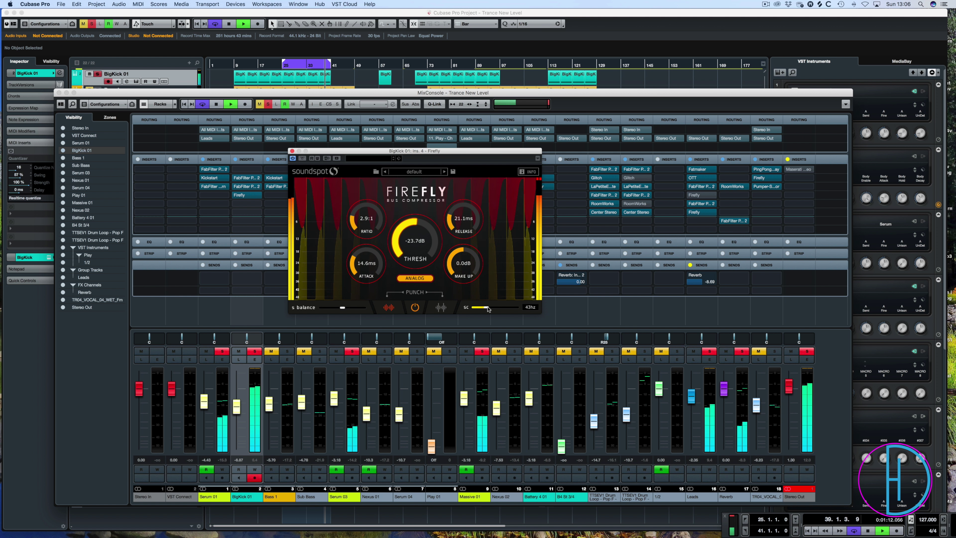
{"action": "left_click_drag", "start_coordinate": [500, 309], "coordinate": [504, 310]}
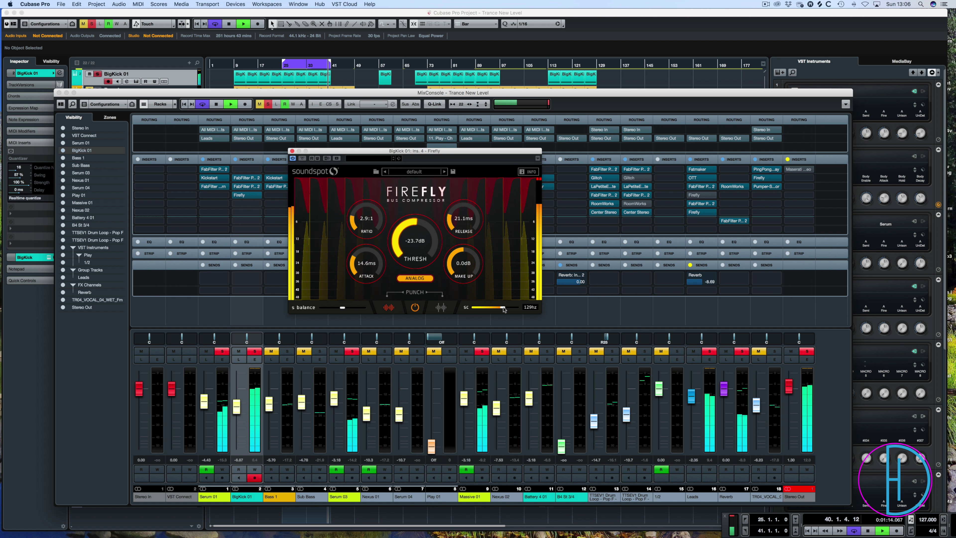
{"action": "key", "text": "KP_1"}
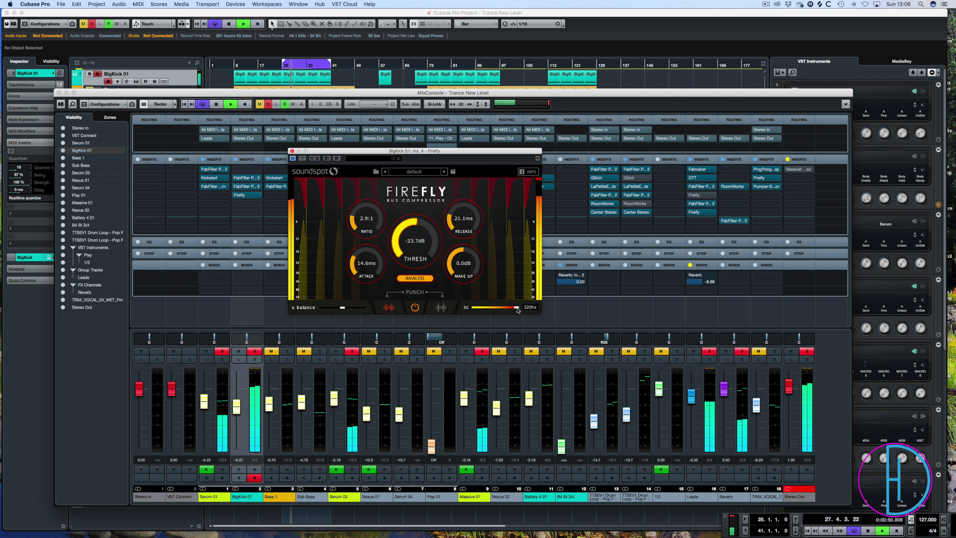
{"action": "left_click_drag", "start_coordinate": [509, 309], "coordinate": [486, 309]}
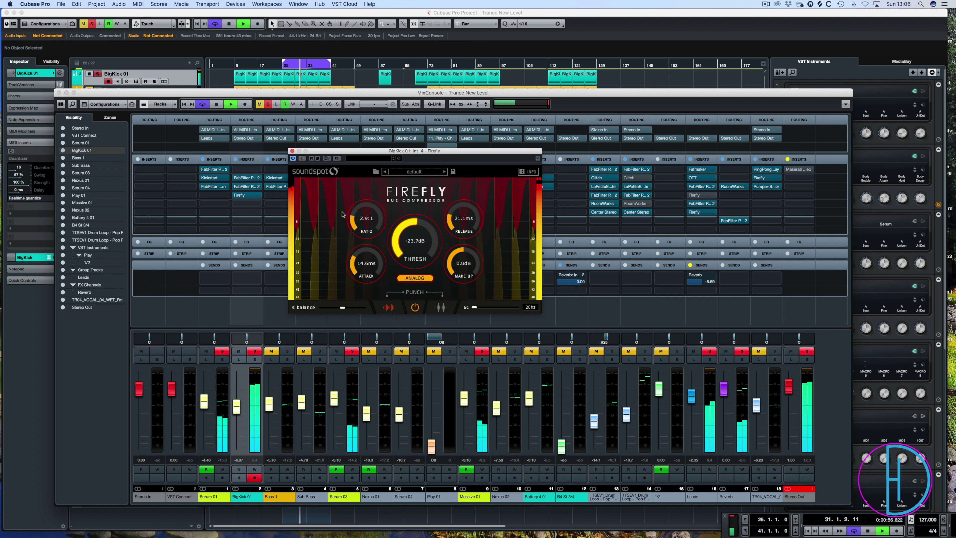
Step: Close the Firefly window and the MixConsole, restarting playback in the project window
{"action": "left_click", "coordinate": [293, 151]}
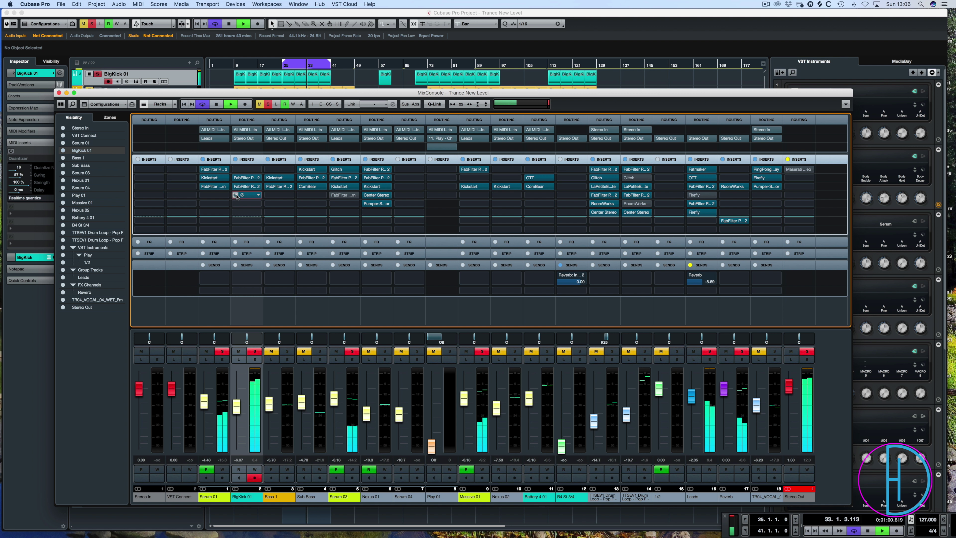
{"action": "key", "text": "space"}
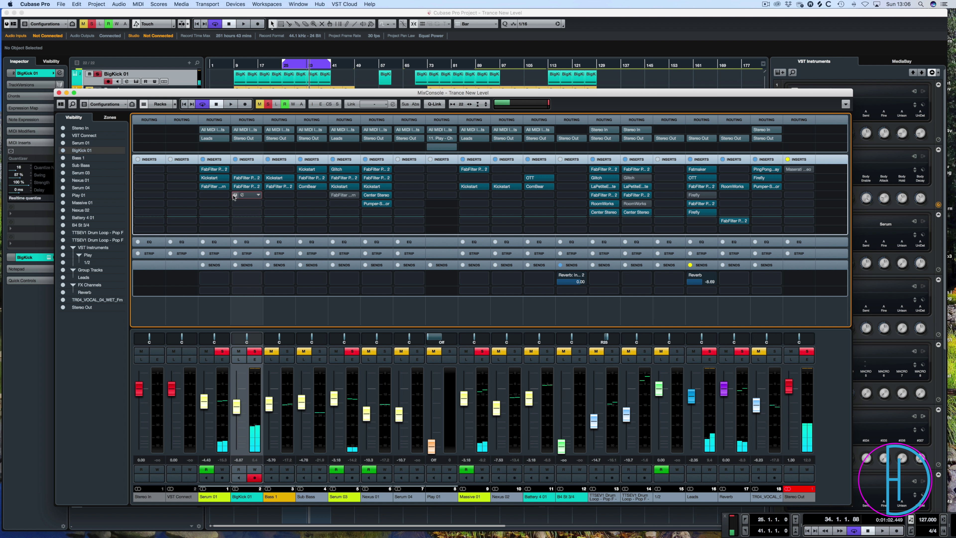
{"action": "key", "text": "F3"}
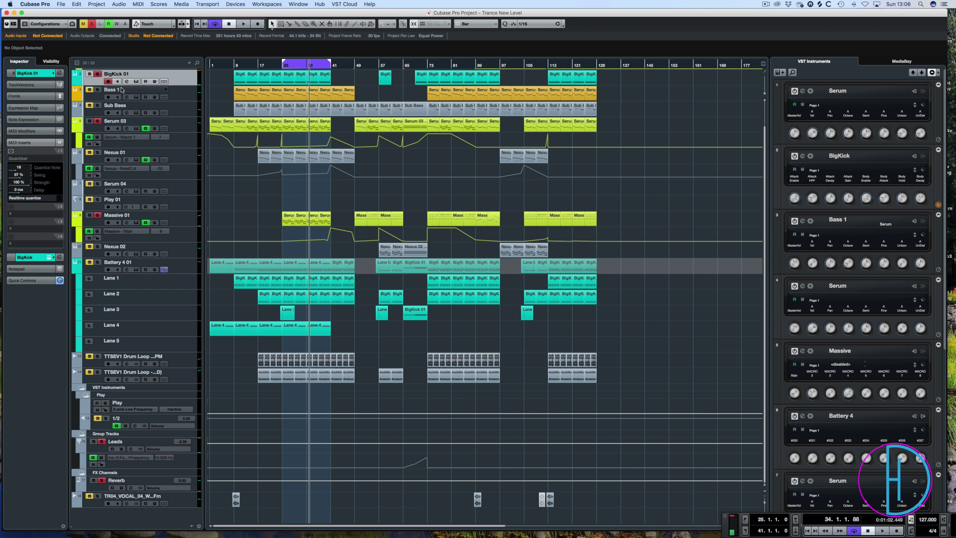
{"action": "key", "text": "space"}
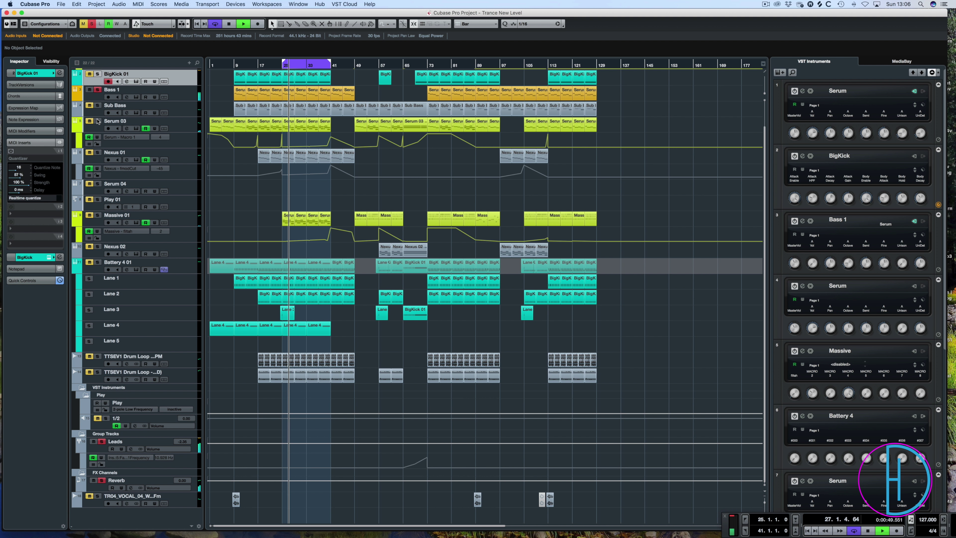
Step: Clear all solos, solo both TTSEV1 Drum Loop tracks, and bring the MixConsole back
{"action": "left_click", "coordinate": [97, 106]}
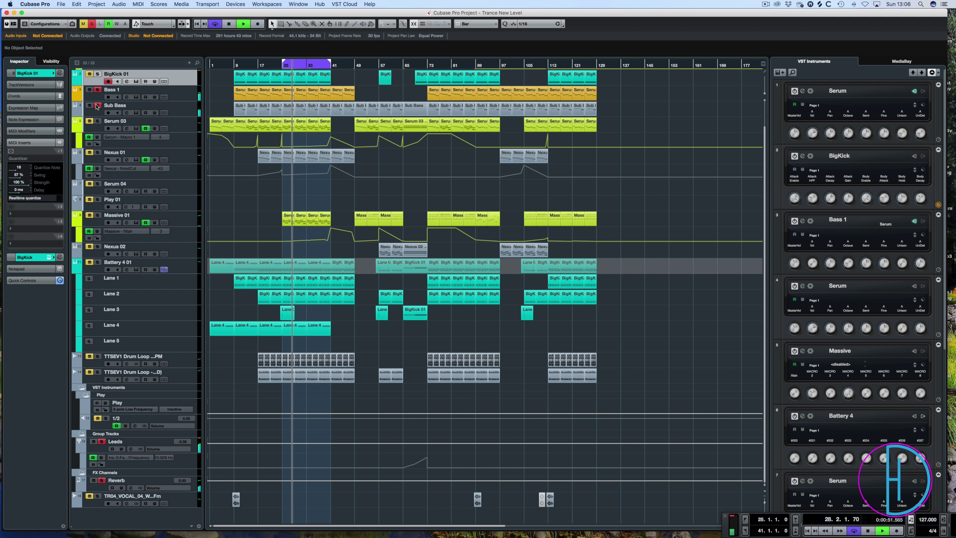
{"action": "key", "text": "KP_1"}
{"action": "key", "text": "space"}
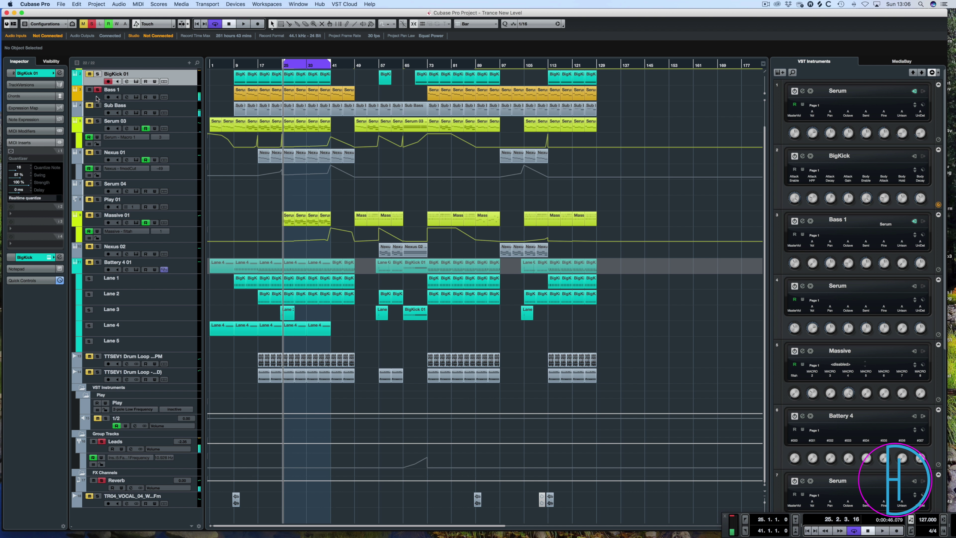
{"action": "left_click", "coordinate": [97, 105]}
{"action": "left_click", "coordinate": [91, 25]}
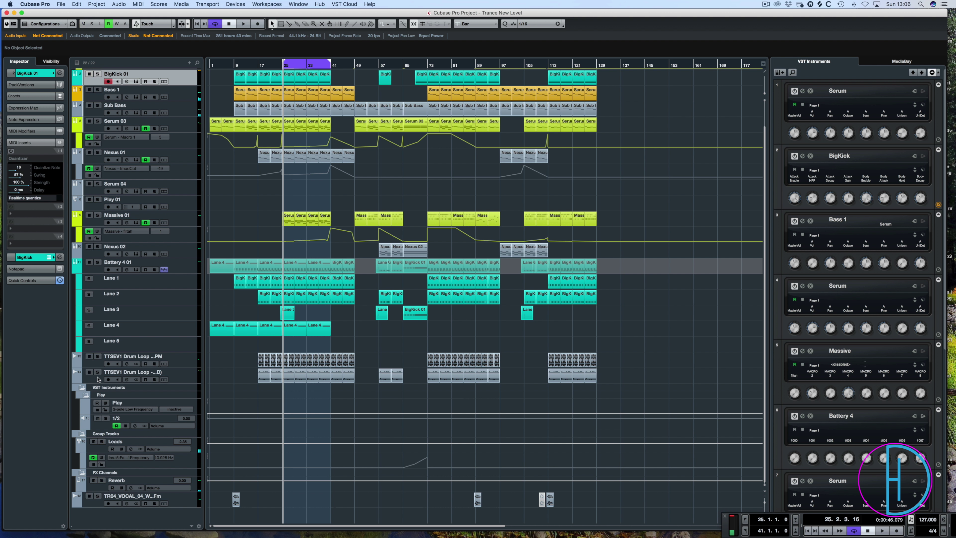
{"action": "left_click", "coordinate": [97, 356]}
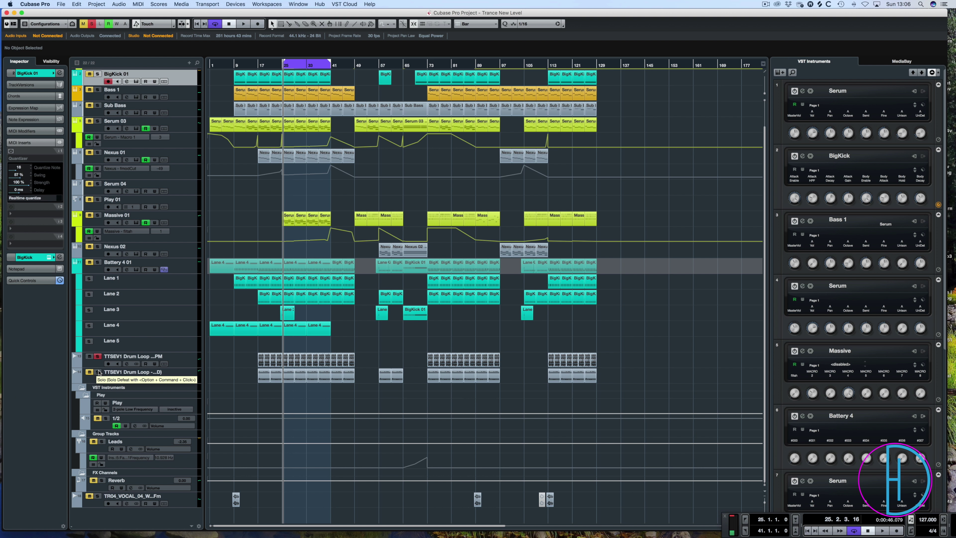
{"action": "left_click", "coordinate": [97, 372]}
{"action": "key", "text": "space"}
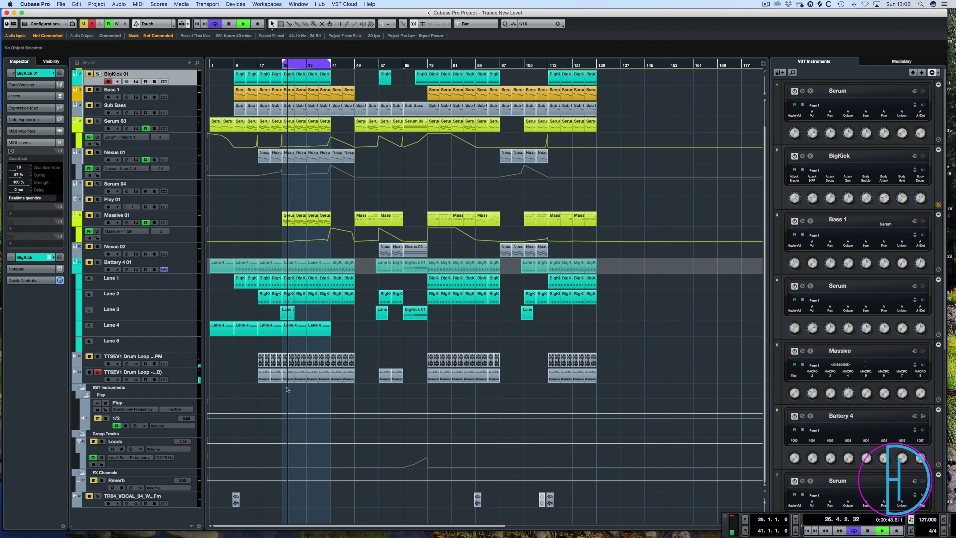
{"action": "key", "text": "F3"}
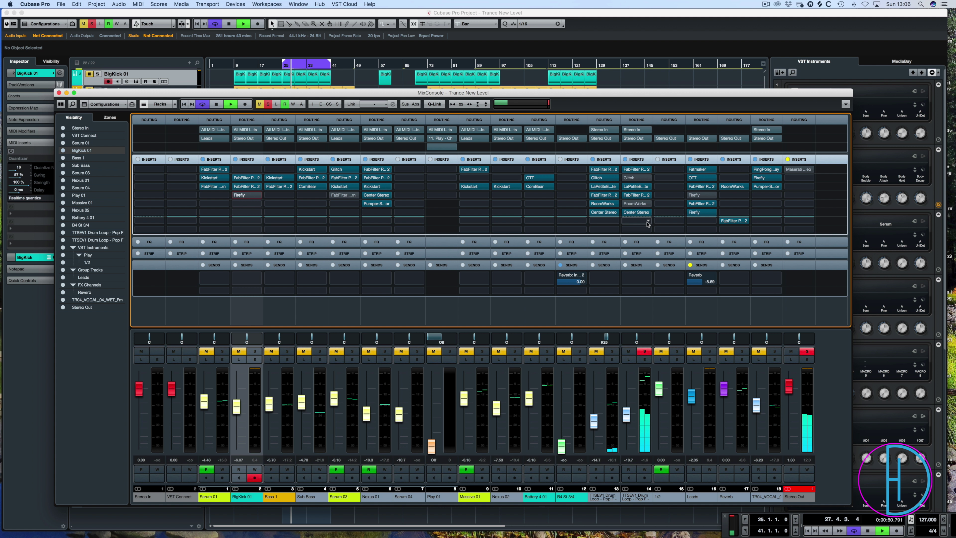
Step: Load Firefly into an empty insert on the drum loop channel 14 and reposition its window
{"action": "left_click", "coordinate": [646, 221]}
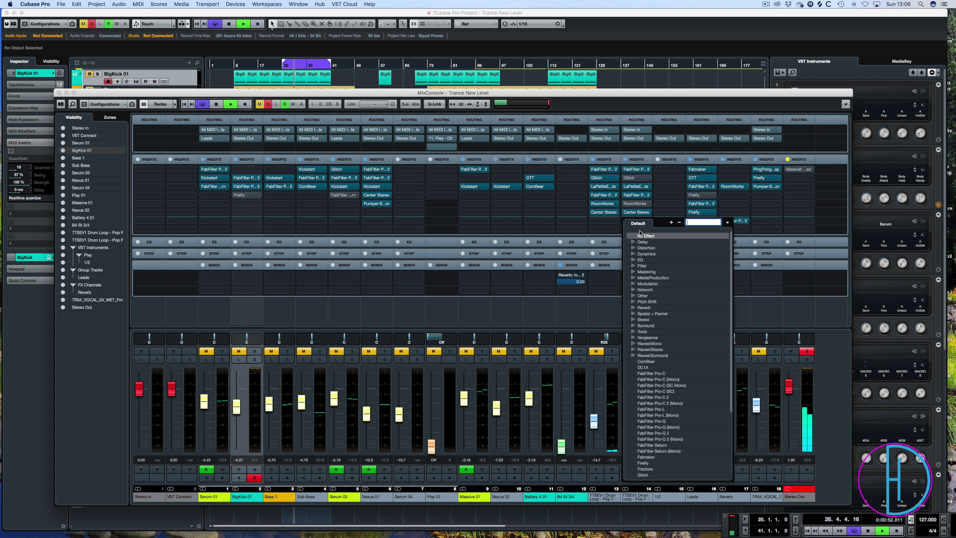
{"action": "left_click", "coordinate": [643, 463]}
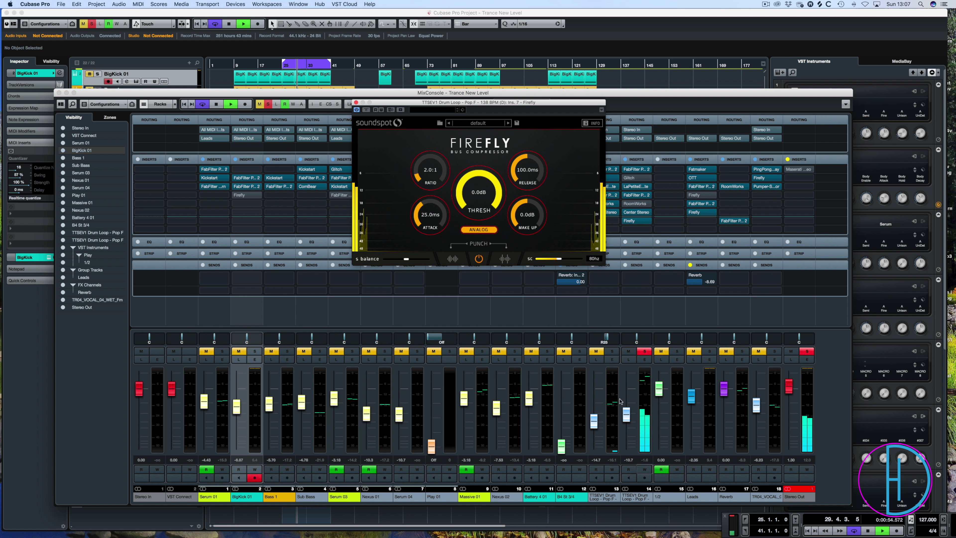
{"action": "left_click_drag", "start_coordinate": [482, 109], "coordinate": [422, 153]}
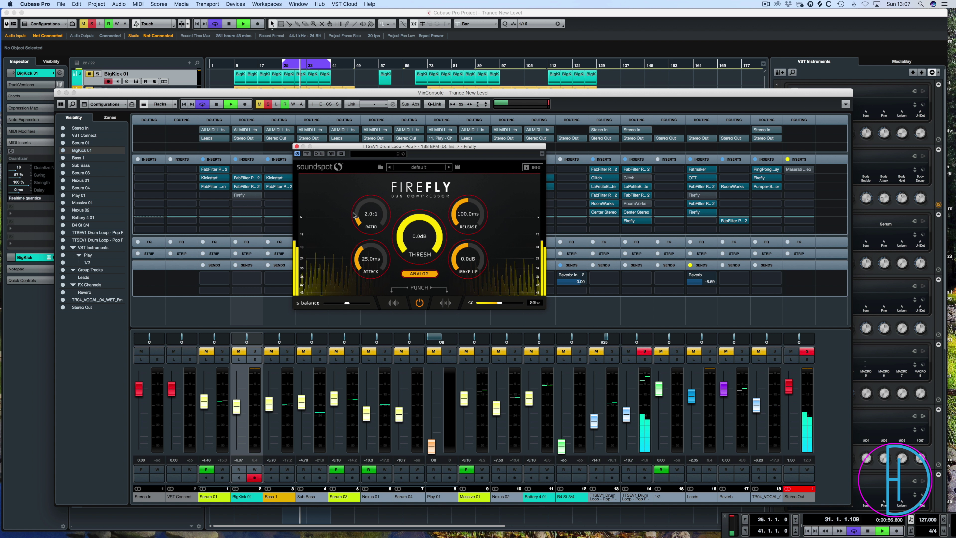
Step: Set threshold -29.5 dB, attack 7.1 ms, release 6.5 ms, analog off, and balance slightly up
{"action": "left_click_drag", "start_coordinate": [405, 223], "coordinate": [371, 278]}
{"action": "left_click_drag", "start_coordinate": [467, 214], "coordinate": [448, 273]}
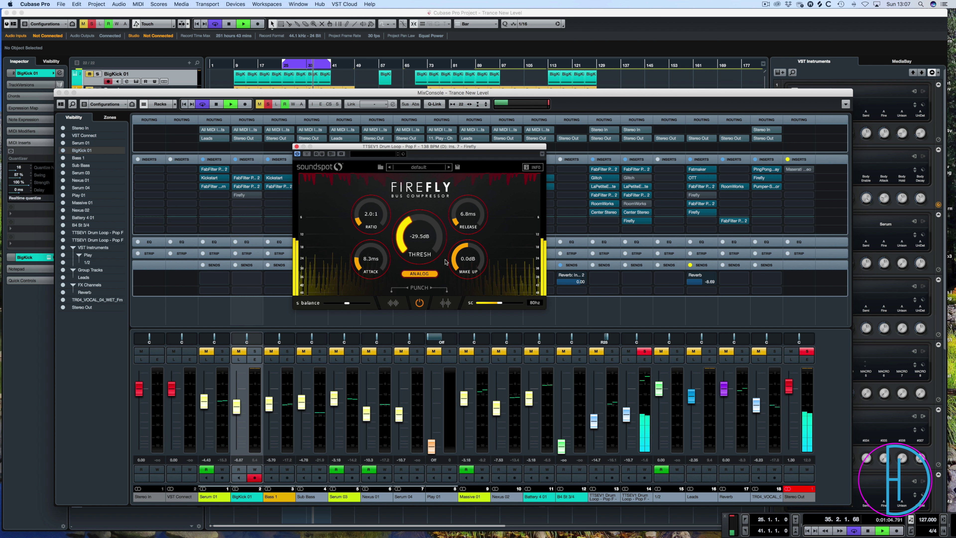
{"action": "left_click_drag", "start_coordinate": [369, 261], "coordinate": [369, 268]}
{"action": "left_click", "coordinate": [427, 277]}
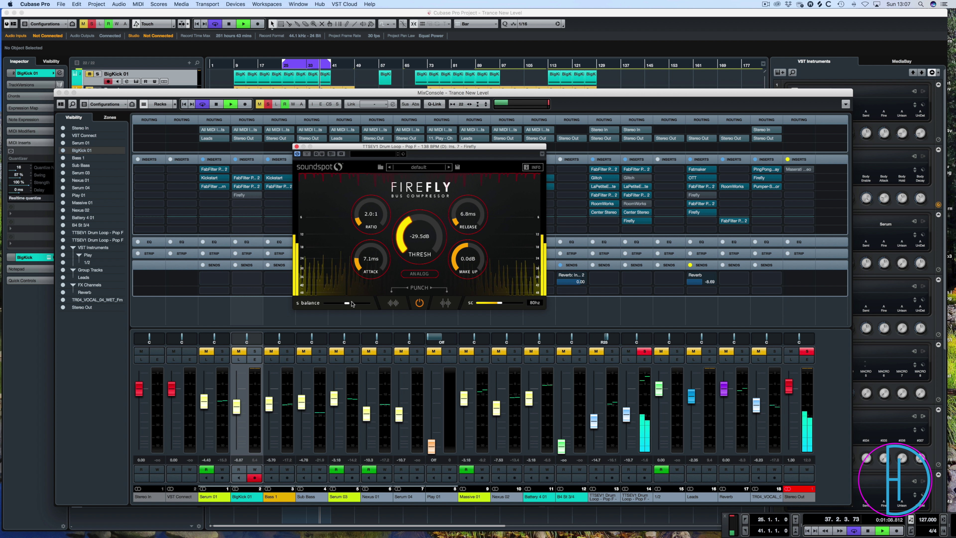
{"action": "left_click_drag", "start_coordinate": [351, 306], "coordinate": [355, 307]}
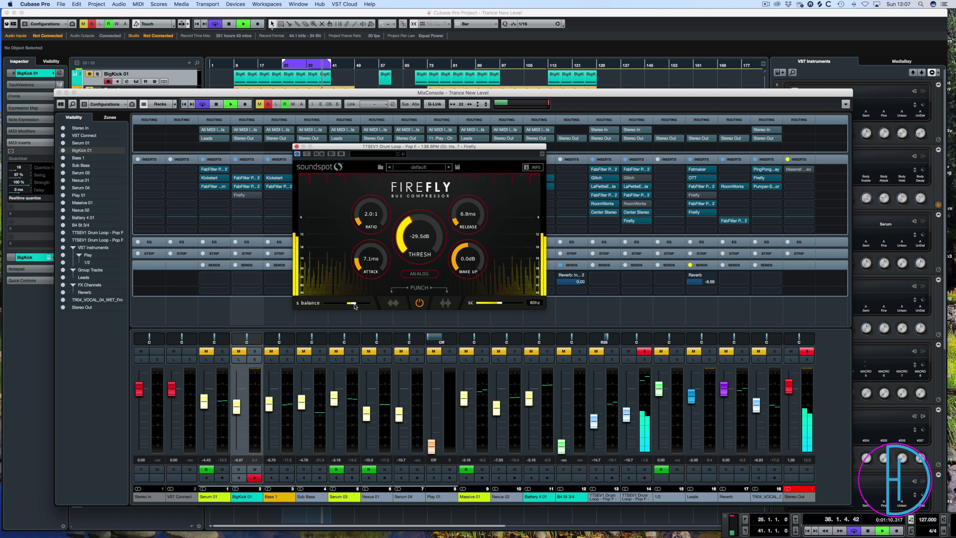
Step: Try the first punch mode, then switch to the alternative punch mode
{"action": "left_click", "coordinate": [393, 303]}
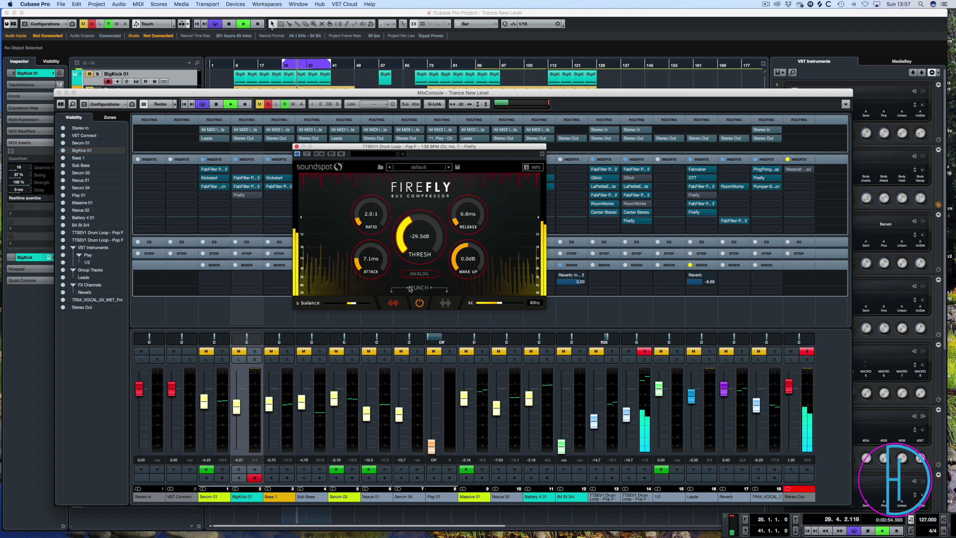
{"action": "left_click", "coordinate": [392, 303]}
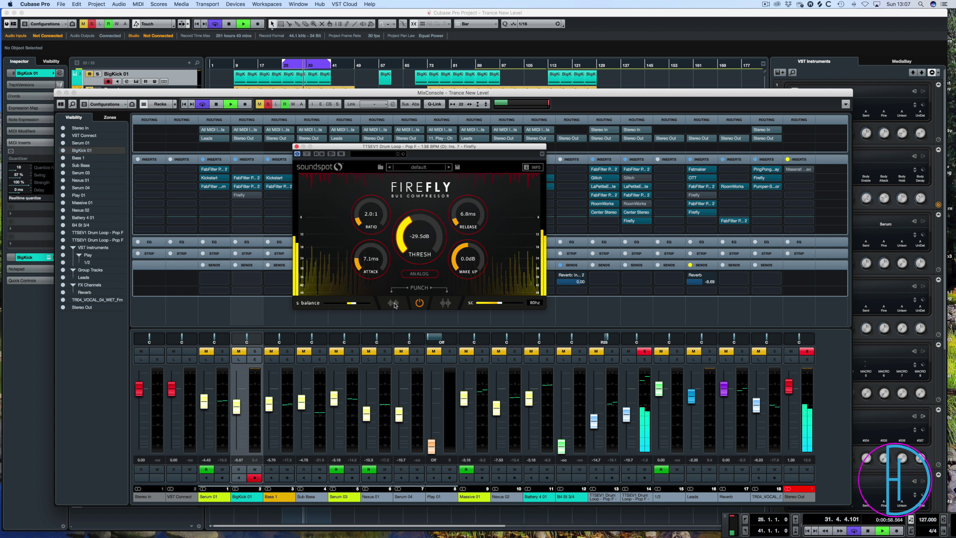
{"action": "left_click", "coordinate": [446, 303]}
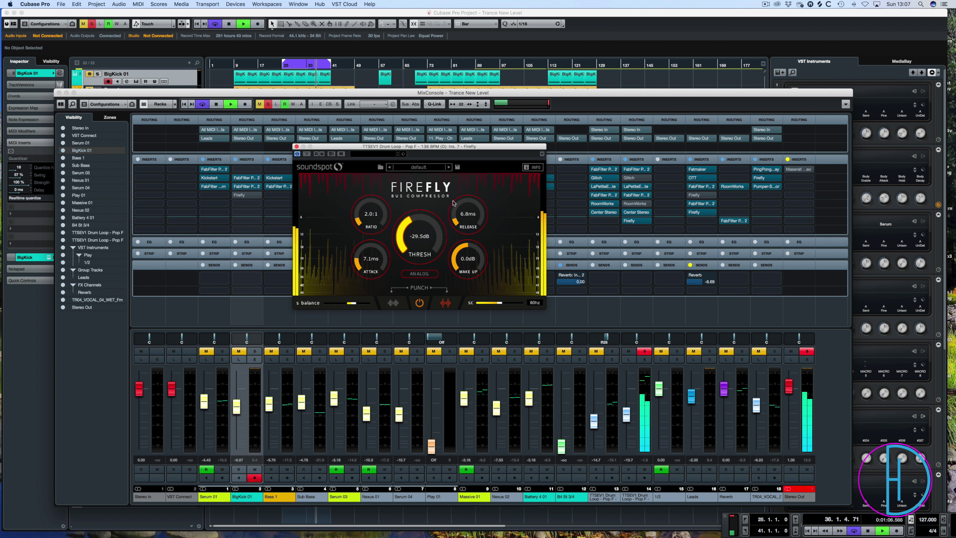
Step: Raise the ratio to 3.2:1, settle the threshold at -27.3 dB, and A/B against bypass
{"action": "left_click_drag", "start_coordinate": [371, 218], "coordinate": [371, 191]}
{"action": "mouse_move", "coordinate": [415, 226]}
{"action": "left_mouse_down"}
{"action": "mouse_move", "coordinate": [403, 282]}
{"action": "mouse_move", "coordinate": [409, 214]}
{"action": "left_mouse_up"}
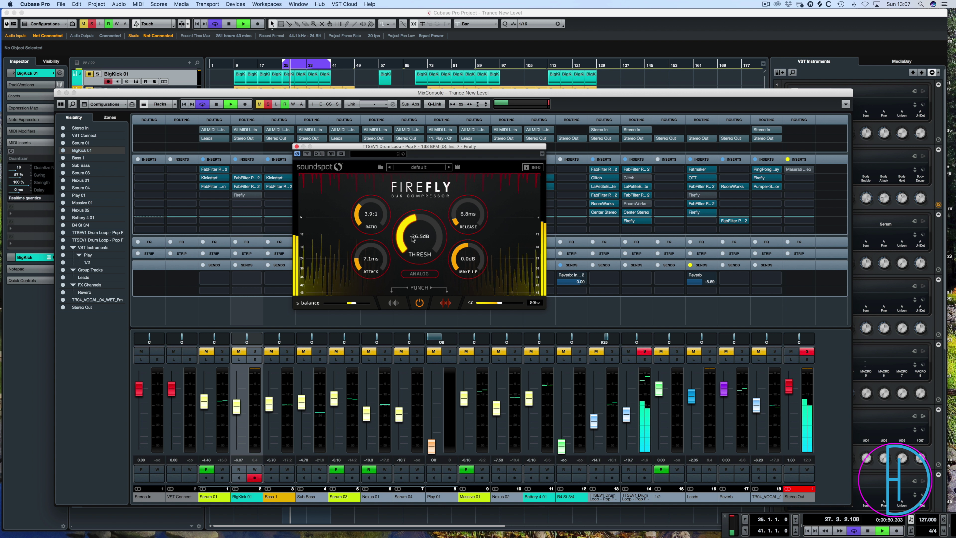
{"action": "left_click_drag", "start_coordinate": [412, 238], "coordinate": [407, 297]}
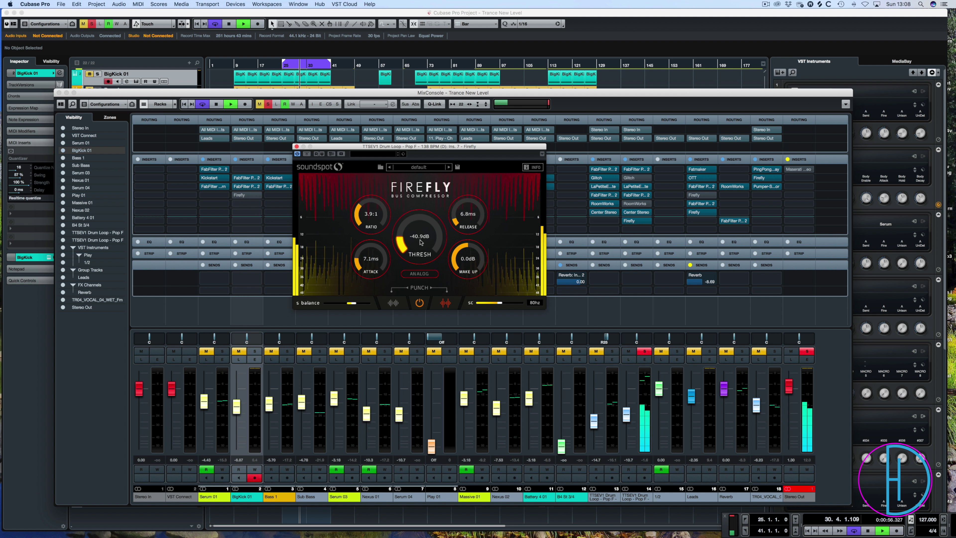
{"action": "left_click_drag", "start_coordinate": [420, 242], "coordinate": [420, 180]}
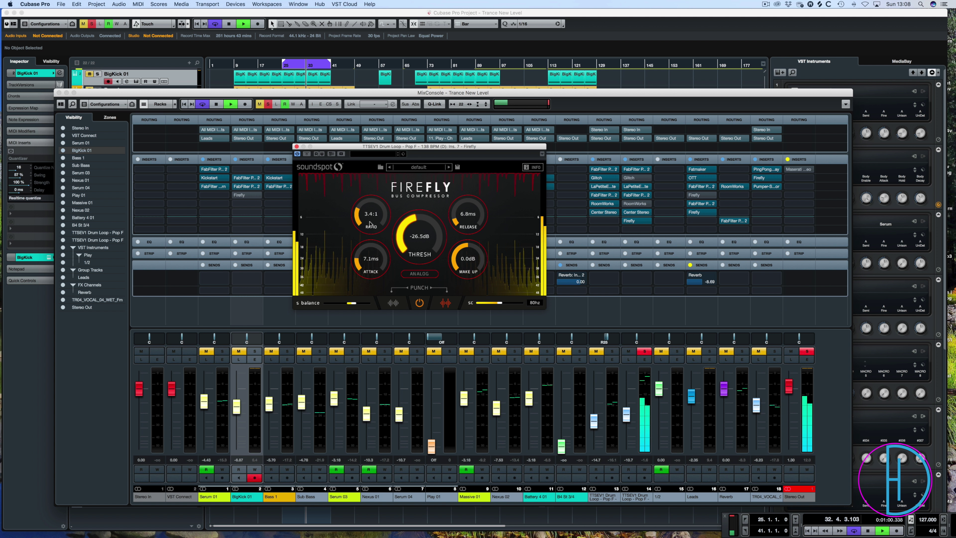
{"action": "left_click_drag", "start_coordinate": [409, 233], "coordinate": [416, 238]}
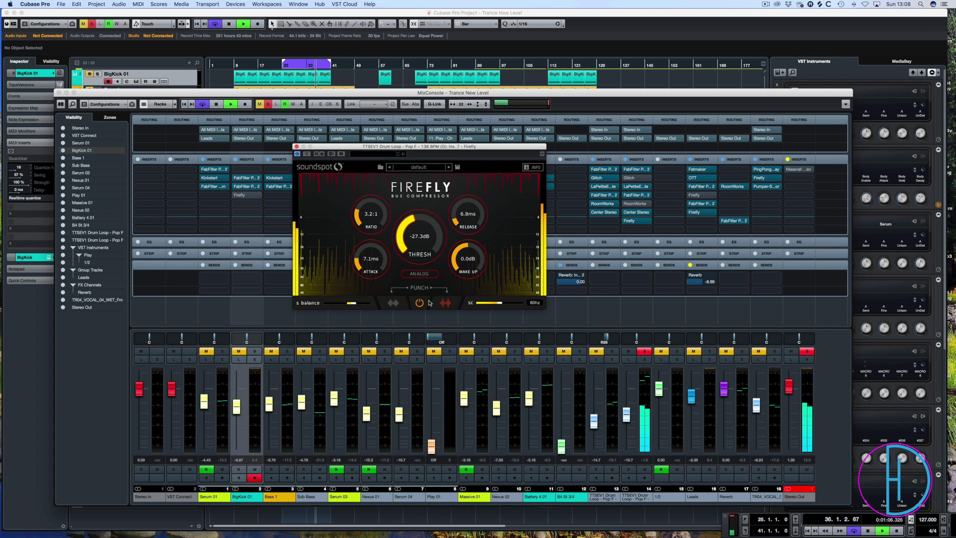
{"action": "left_click", "coordinate": [419, 302]}
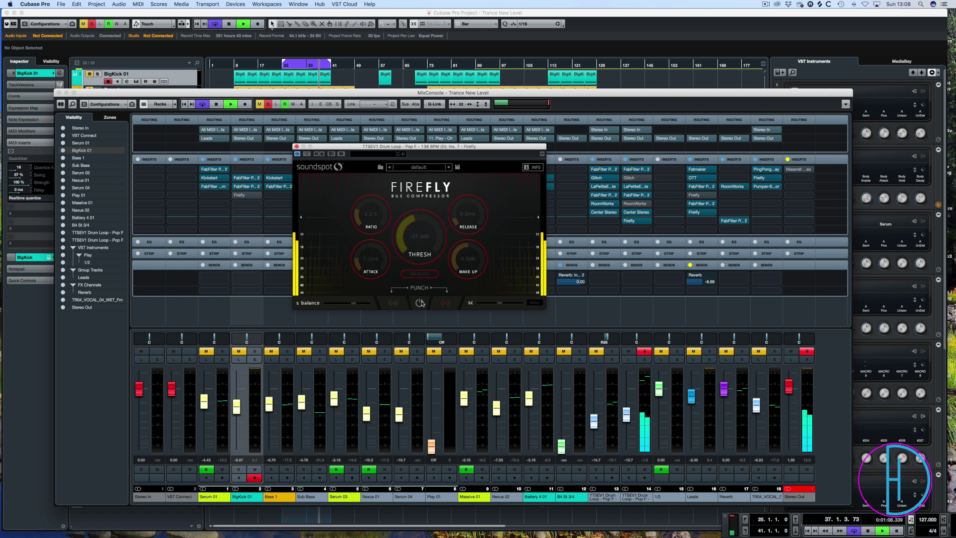
{"action": "left_click", "coordinate": [420, 303]}
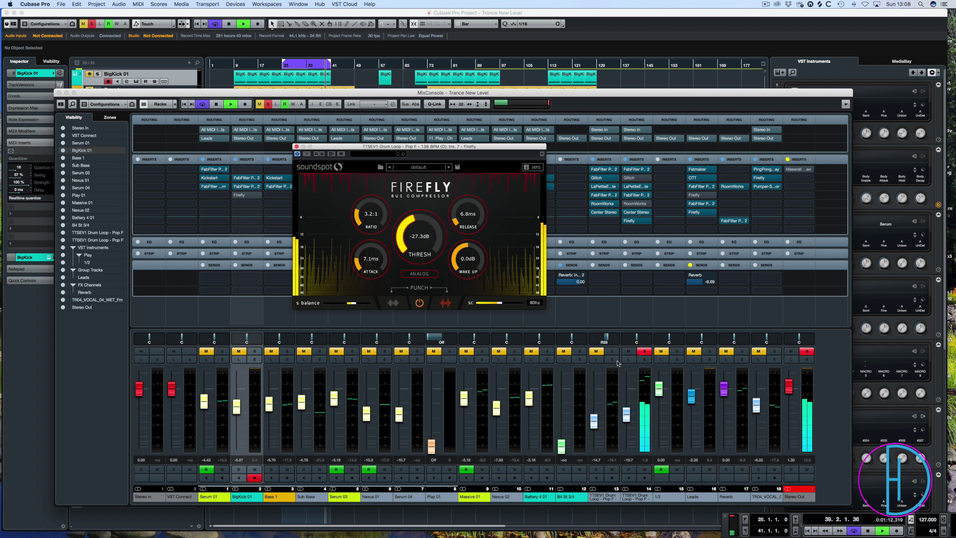
Step: Stop playback, close the MixConsole with F3, and restart playback in the arrangement
{"action": "key", "text": "space"}
{"action": "left_click", "coordinate": [119, 357]}
{"action": "key", "text": "F3"}
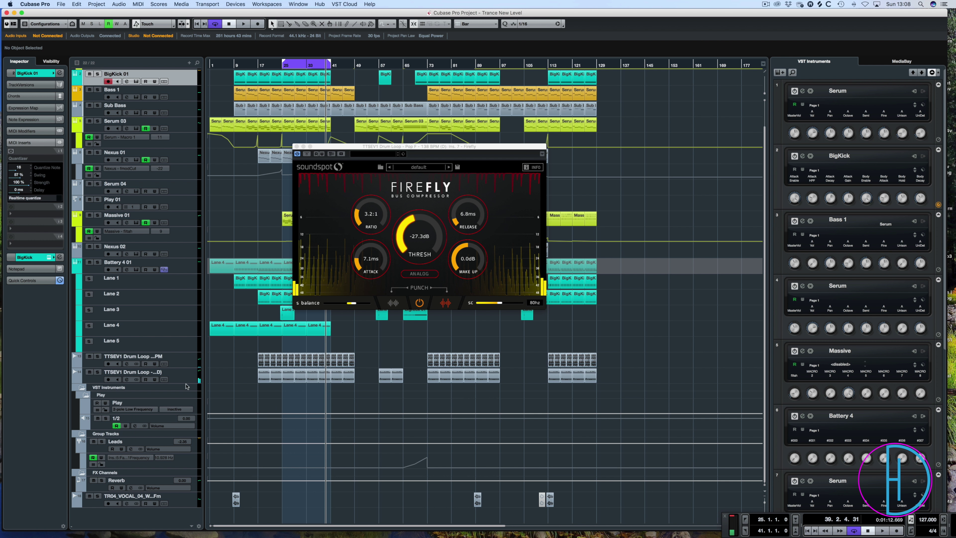
{"action": "key", "text": "space"}
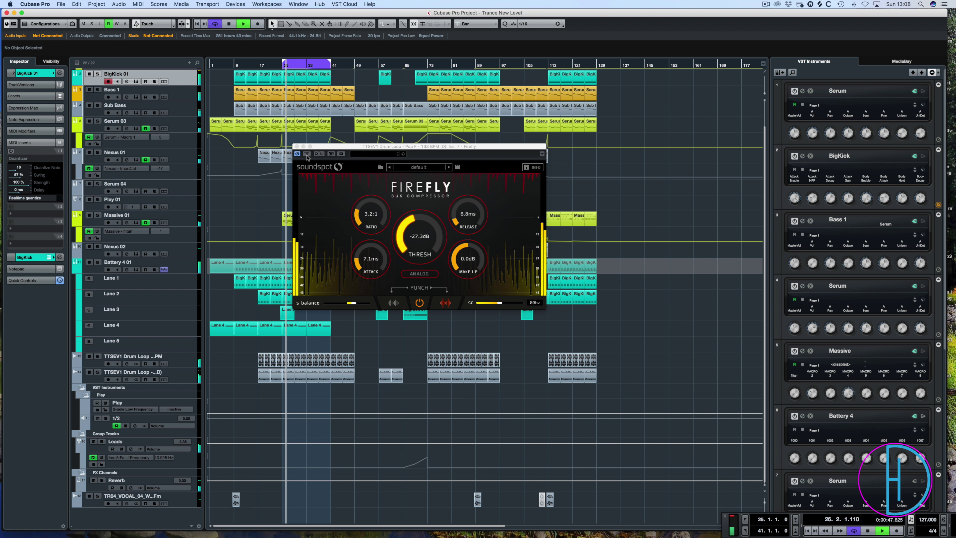
Step: Set the Firefly make-up gain to -3.5 dB, comparing against bypass and leaving it bypassed
{"action": "left_click", "coordinate": [419, 303]}
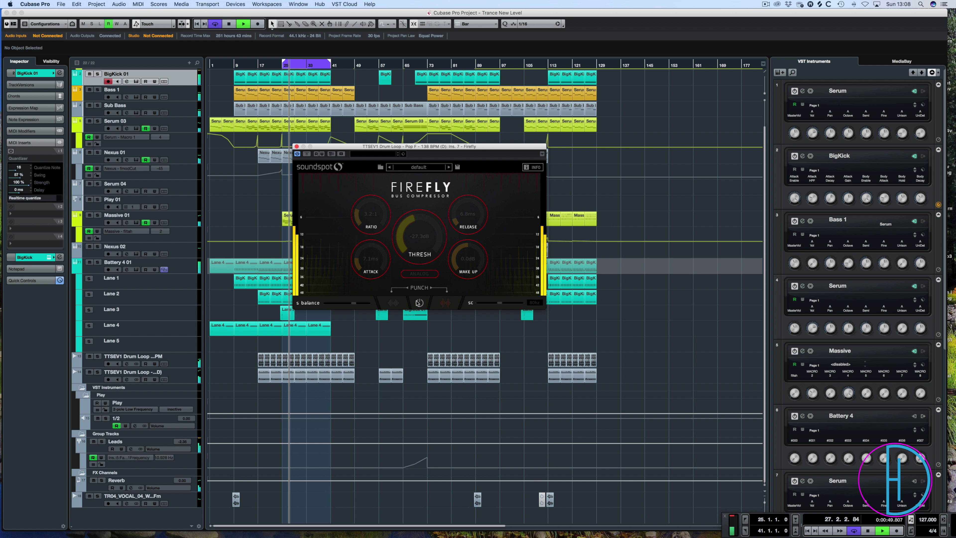
{"action": "left_click", "coordinate": [418, 302]}
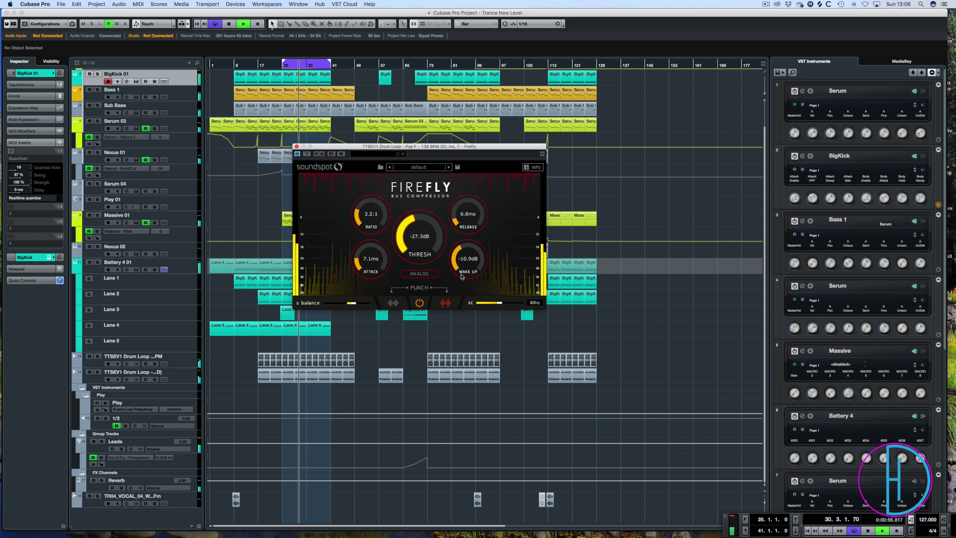
{"action": "left_click_drag", "start_coordinate": [466, 260], "coordinate": [462, 271]}
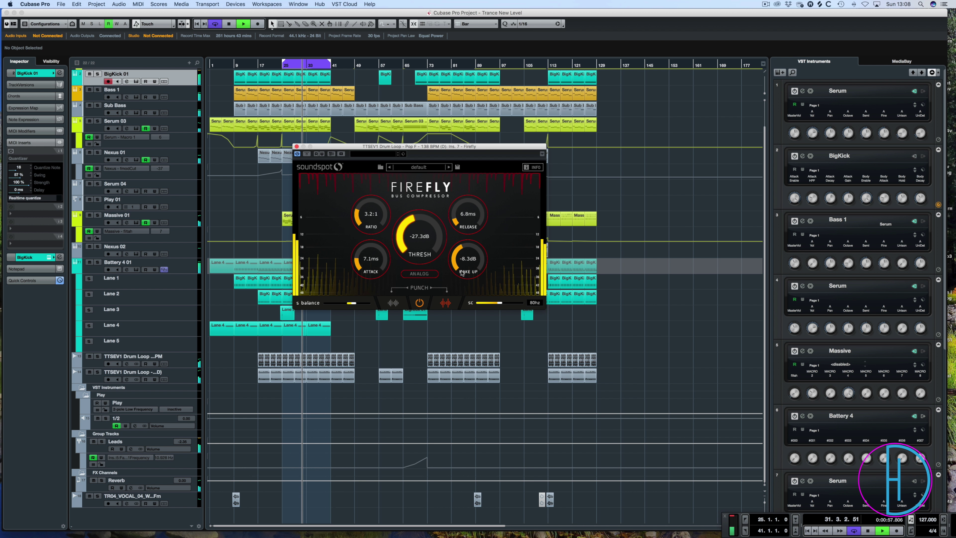
{"action": "left_click", "coordinate": [420, 302]}
{"action": "left_click", "coordinate": [420, 303]}
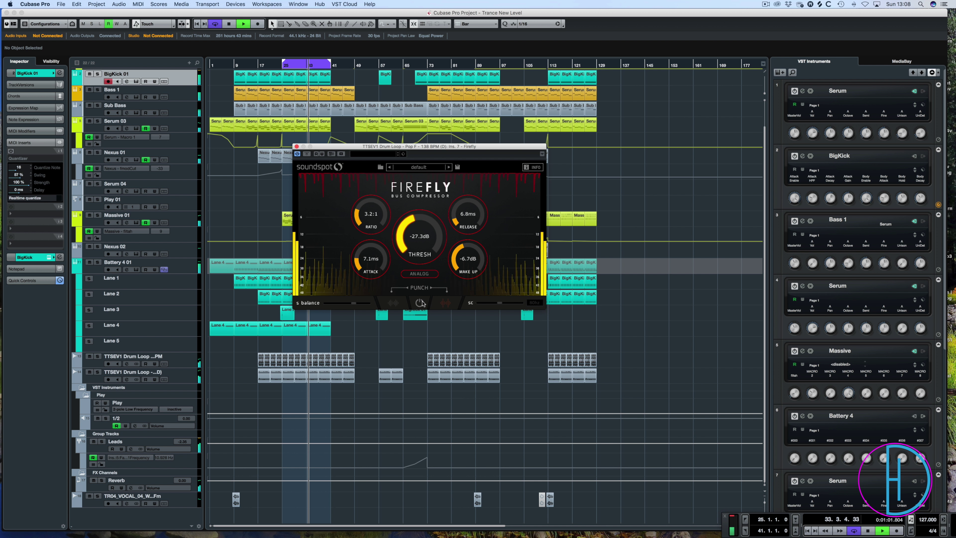
{"action": "left_click_drag", "start_coordinate": [473, 266], "coordinate": [474, 260]}
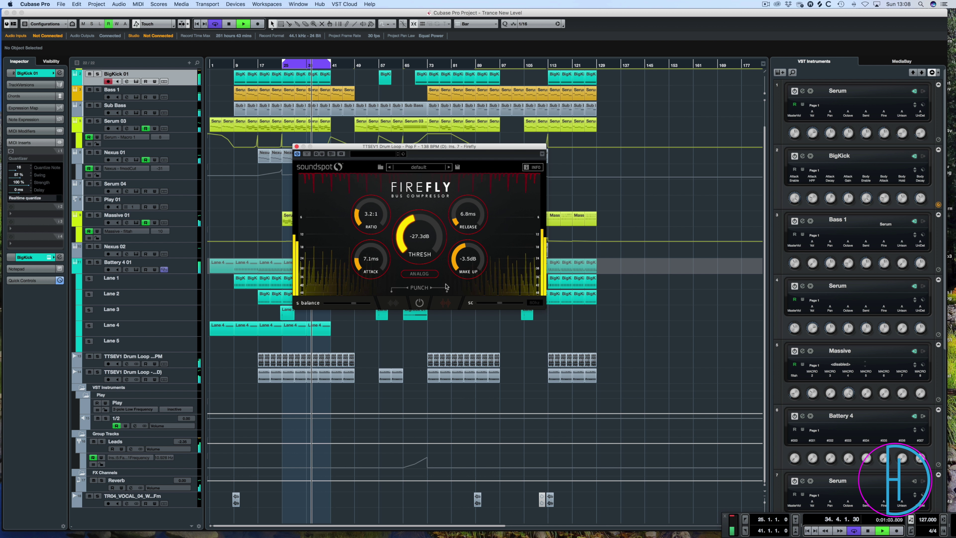
{"action": "left_click", "coordinate": [421, 303]}
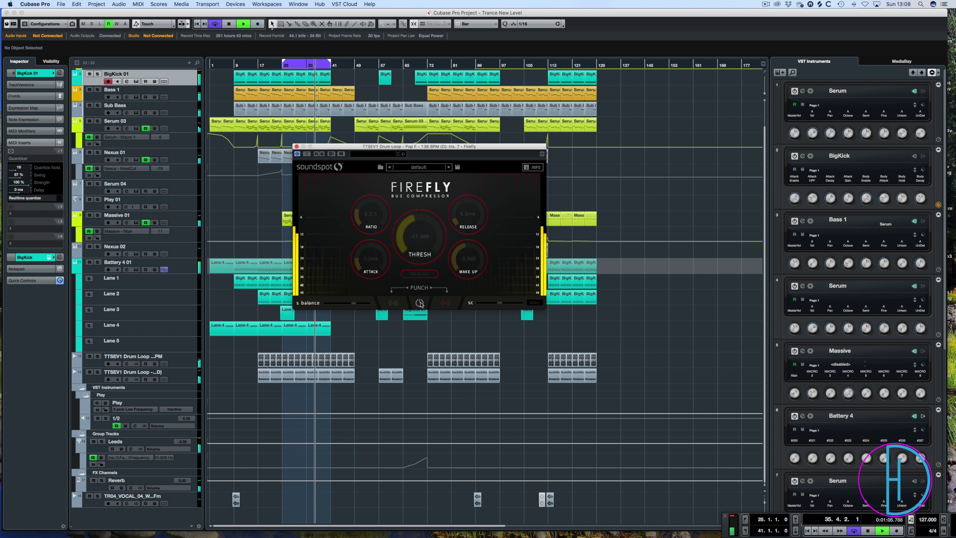
Step: Re-enable the compressor, stop playback, and close the drum loop's Firefly window
{"action": "left_click", "coordinate": [420, 303]}
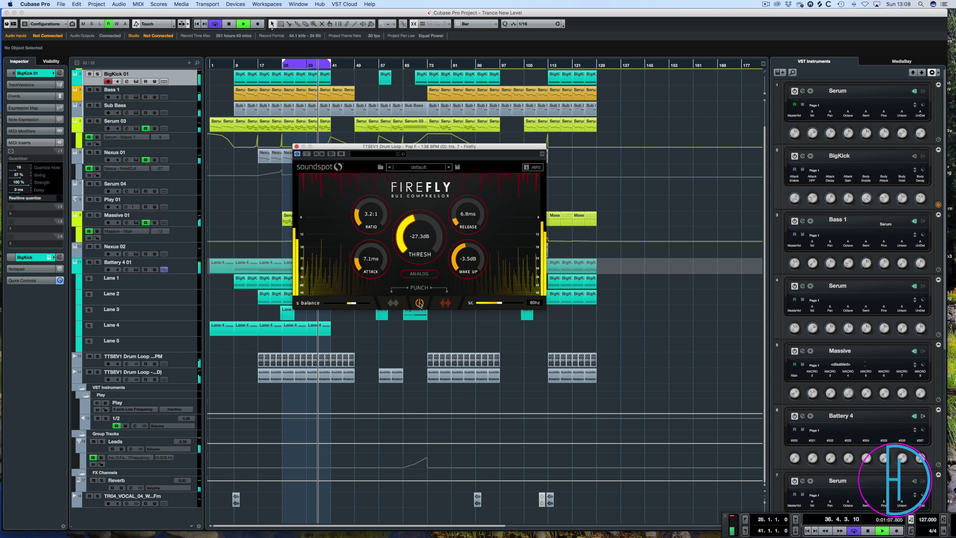
{"action": "key", "text": "space"}
{"action": "left_click", "coordinate": [297, 147]}
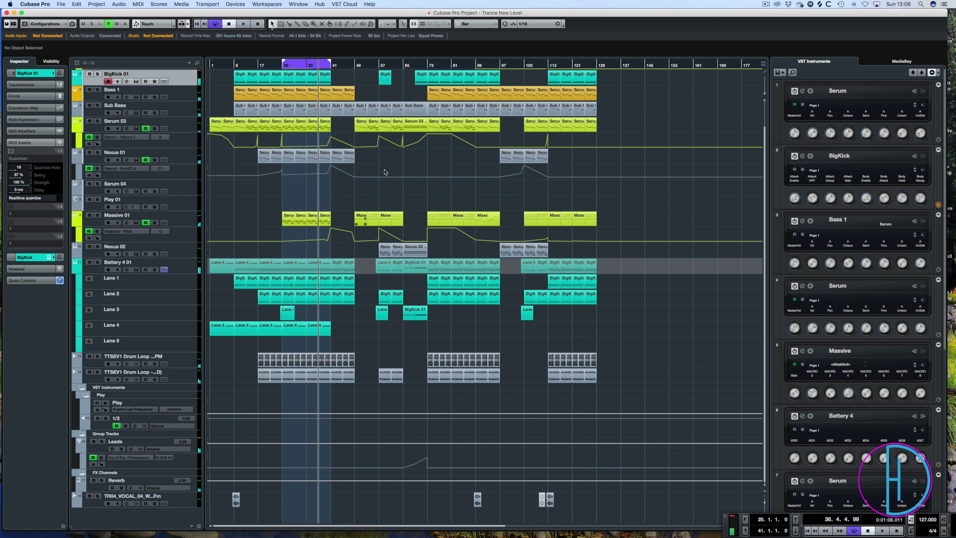
Step: Restart playback from bar 25 and bring the MixConsole back up
{"action": "key", "text": "F3"}
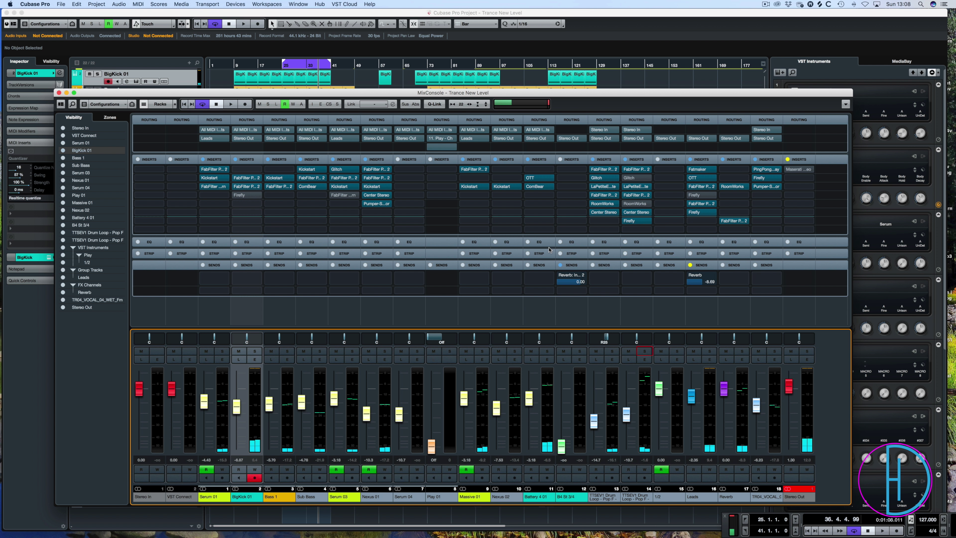
{"action": "key", "text": "F3"}
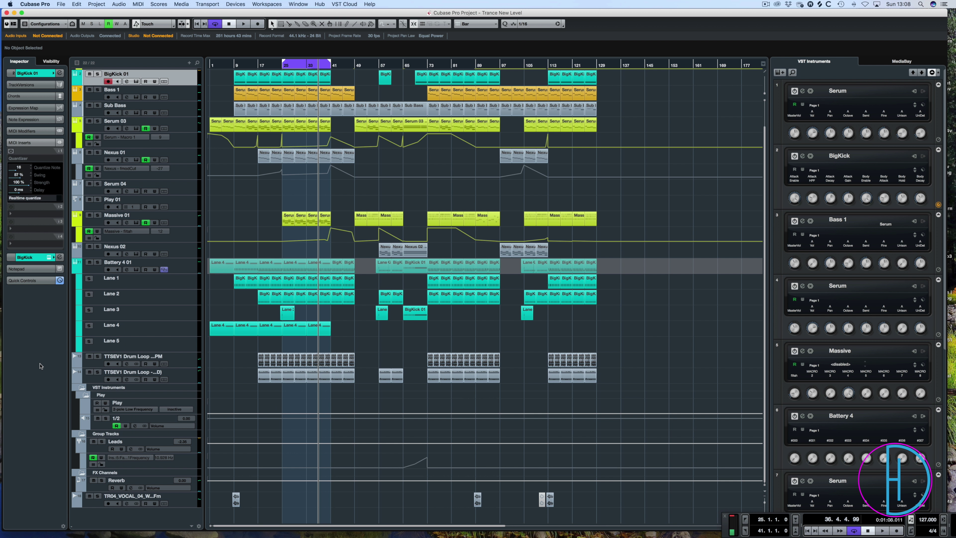
{"action": "key", "text": "space"}
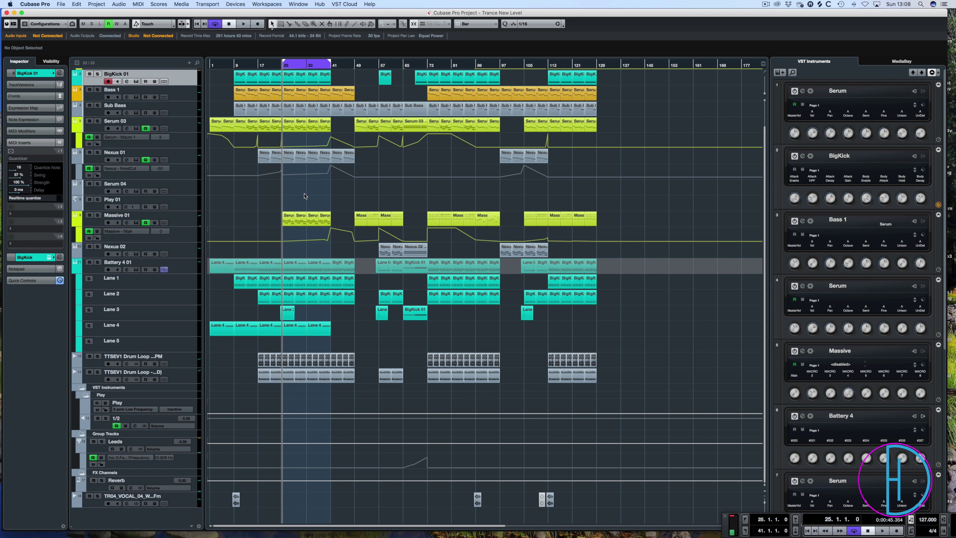
{"action": "key", "text": "space"}
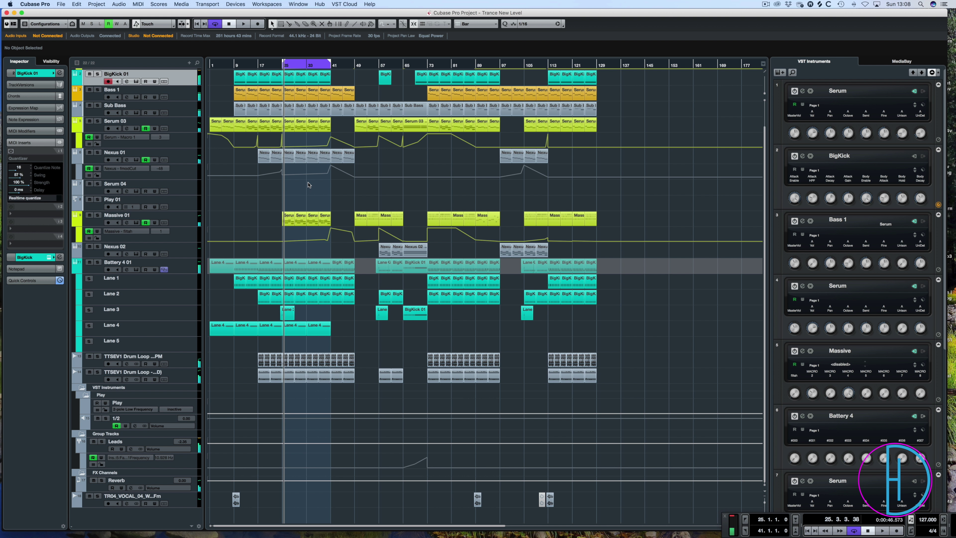
{"action": "key", "text": "F3"}
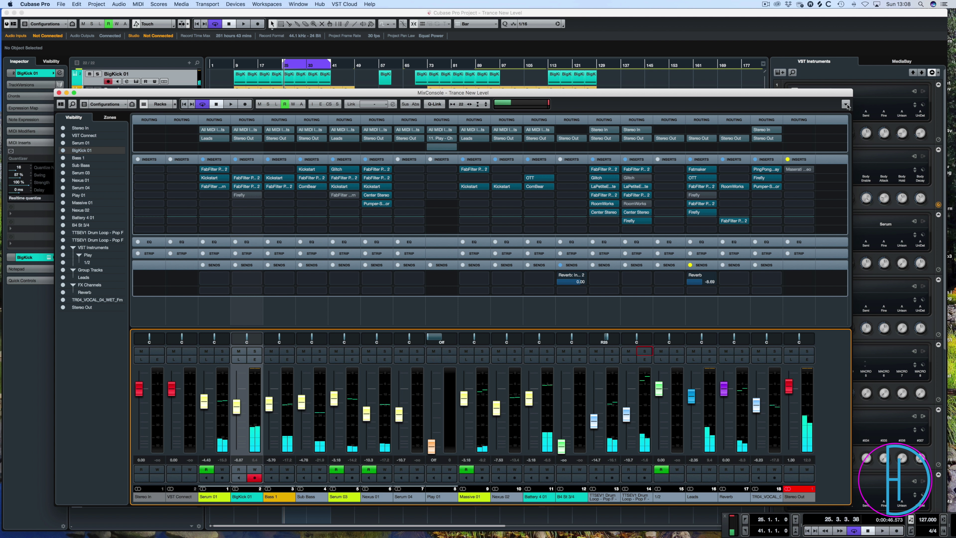
Step: Insert Firefly on the Stereo Out's insert 2 and move its window lower
{"action": "left_click", "coordinate": [809, 178]}
{"action": "left_click", "coordinate": [807, 420]}
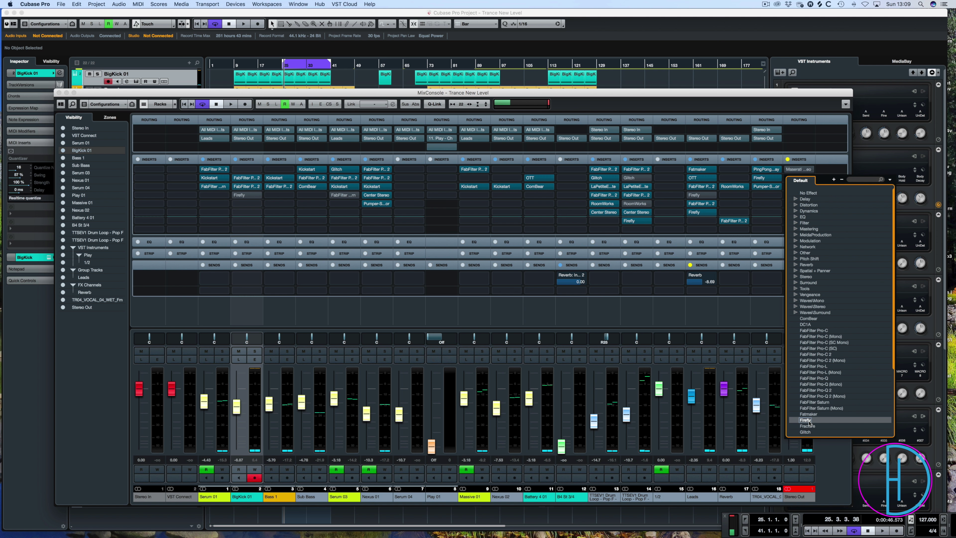
{"action": "left_click_drag", "start_coordinate": [463, 108], "coordinate": [405, 209]}
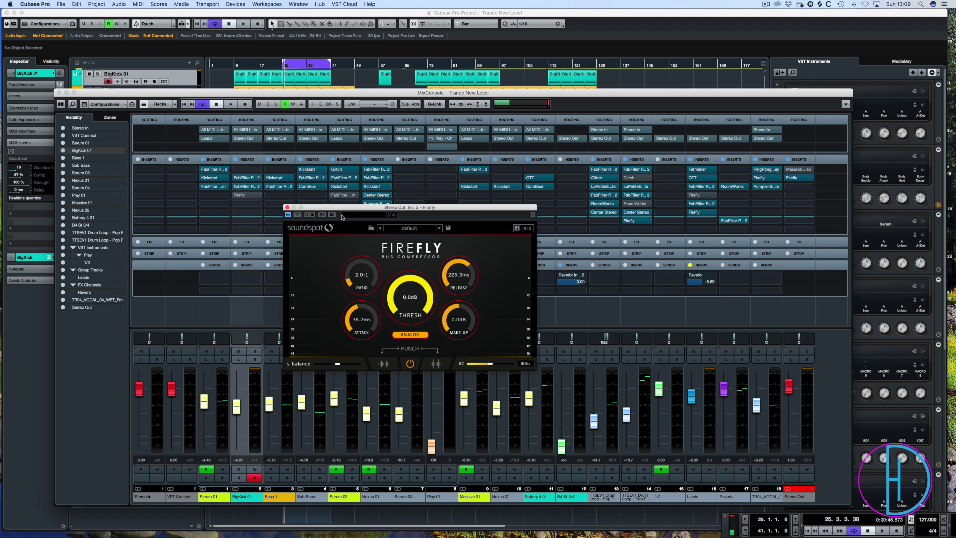
Step: While playing, lower threshold to -19.6 dB, engage the first punch mode, set sc to 200 Hz, raise balance
{"action": "key", "text": "space"}
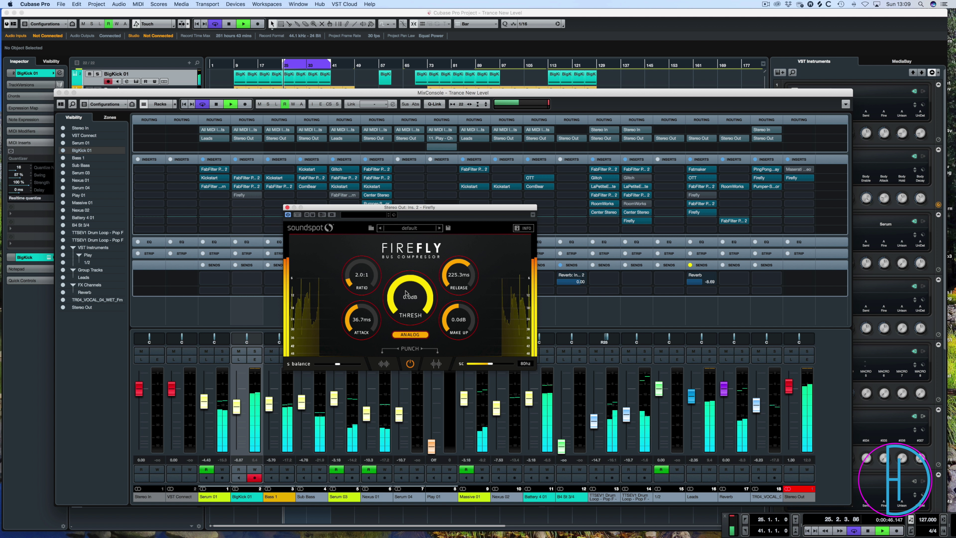
{"action": "left_click_drag", "start_coordinate": [410, 315], "coordinate": [404, 337]}
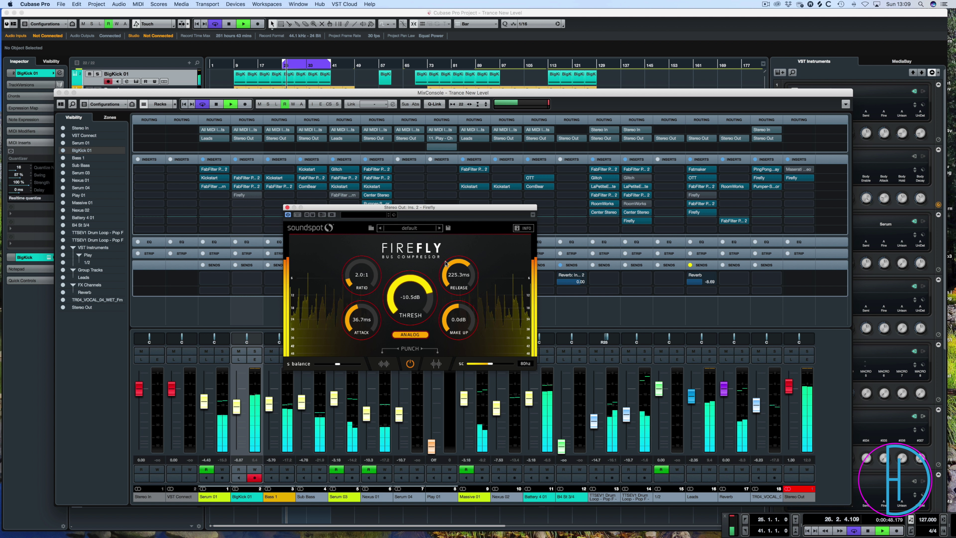
{"action": "left_click_drag", "start_coordinate": [406, 286], "coordinate": [404, 330]}
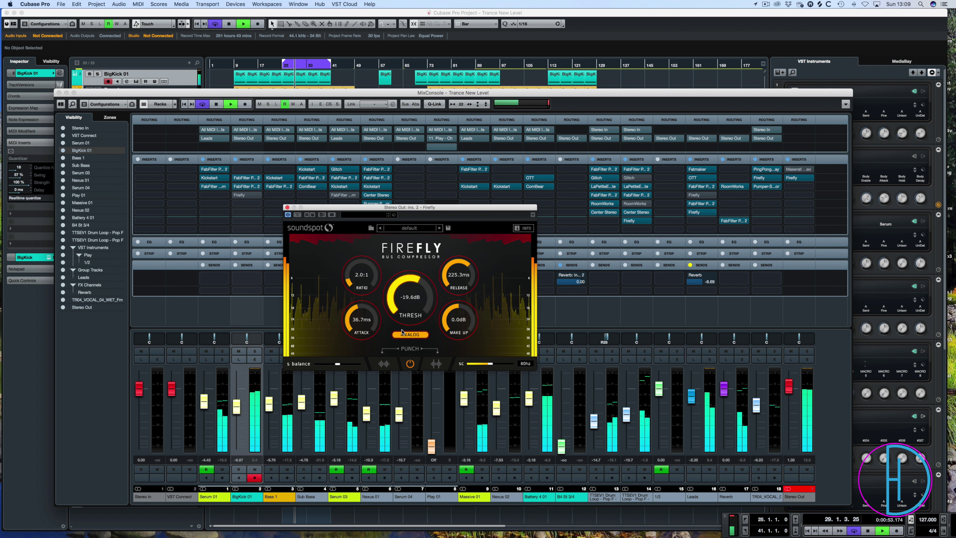
{"action": "left_click", "coordinate": [385, 364]}
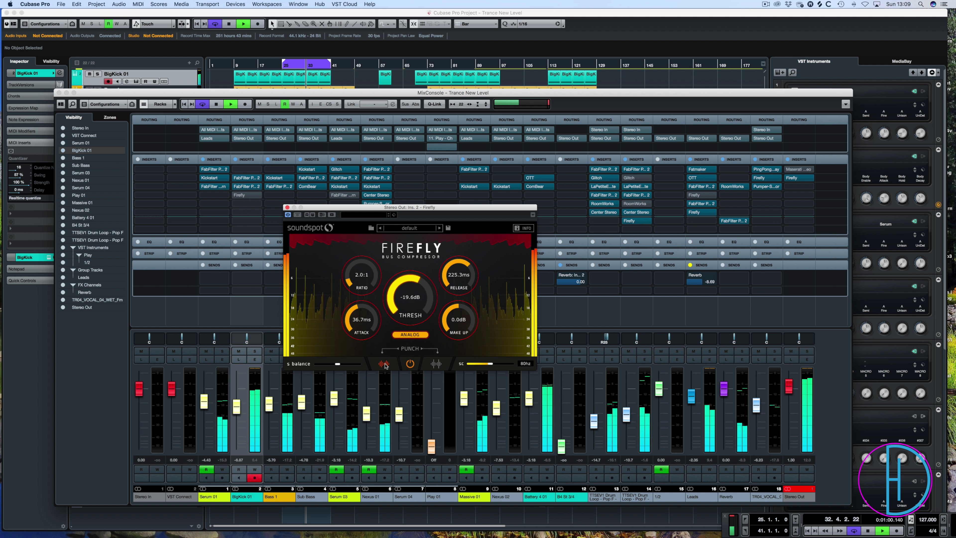
{"action": "left_click_drag", "start_coordinate": [491, 364], "coordinate": [506, 368]}
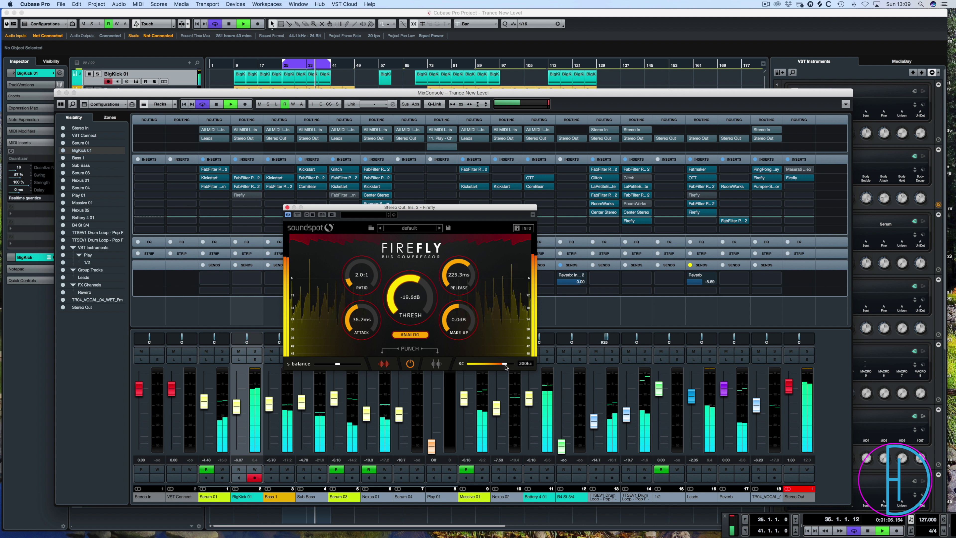
{"action": "left_click_drag", "start_coordinate": [338, 366], "coordinate": [348, 366]}
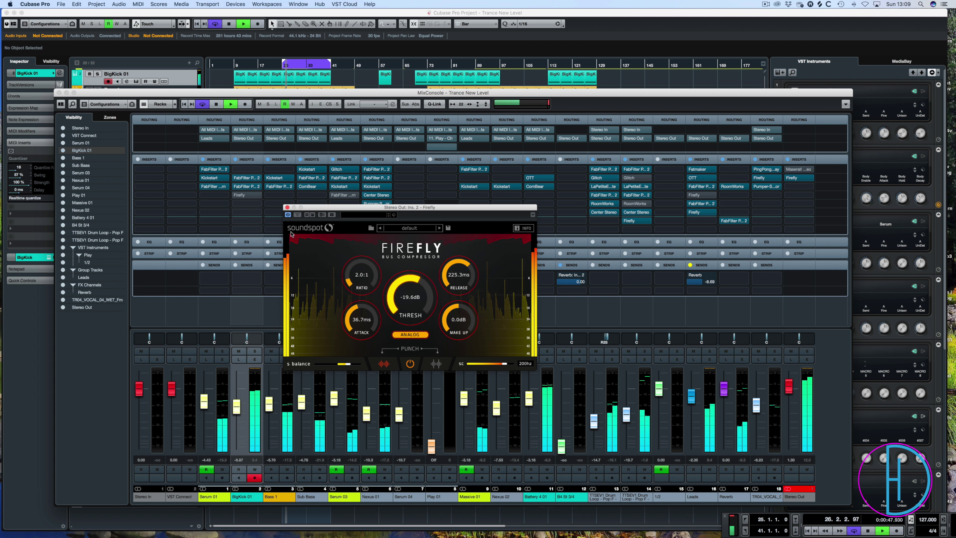
Step: A/B the Stereo Out Firefly against bypass several times
{"action": "left_click", "coordinate": [297, 215]}
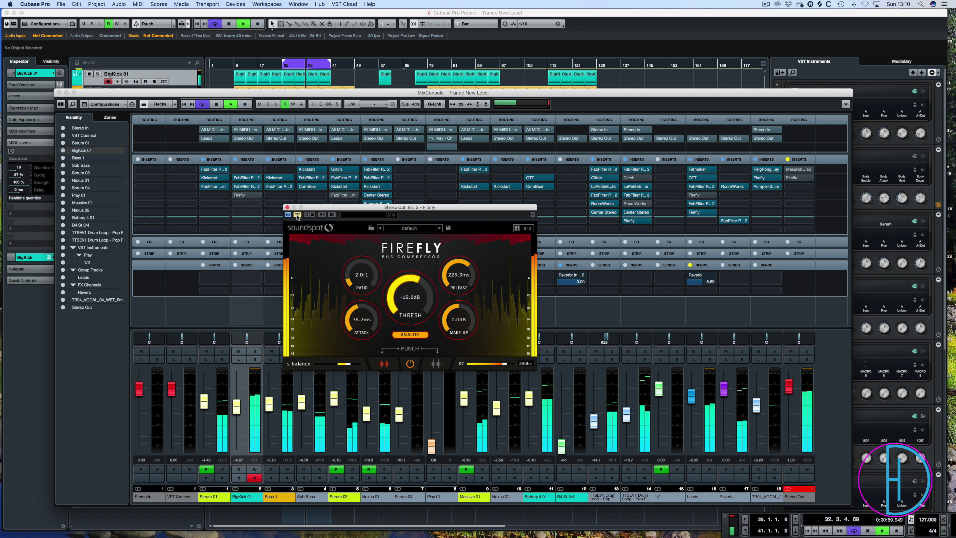
{"action": "left_click", "coordinate": [297, 216]}
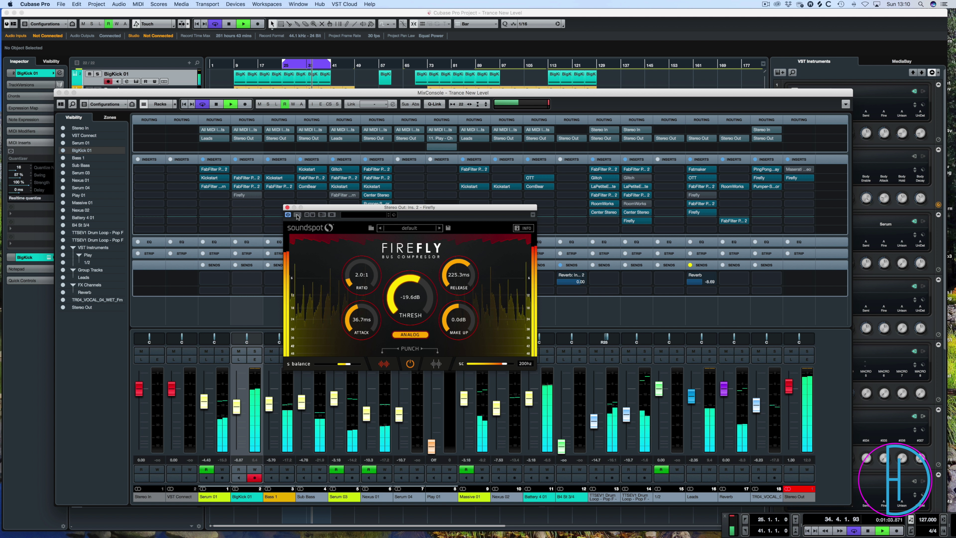
{"action": "left_click", "coordinate": [297, 215]}
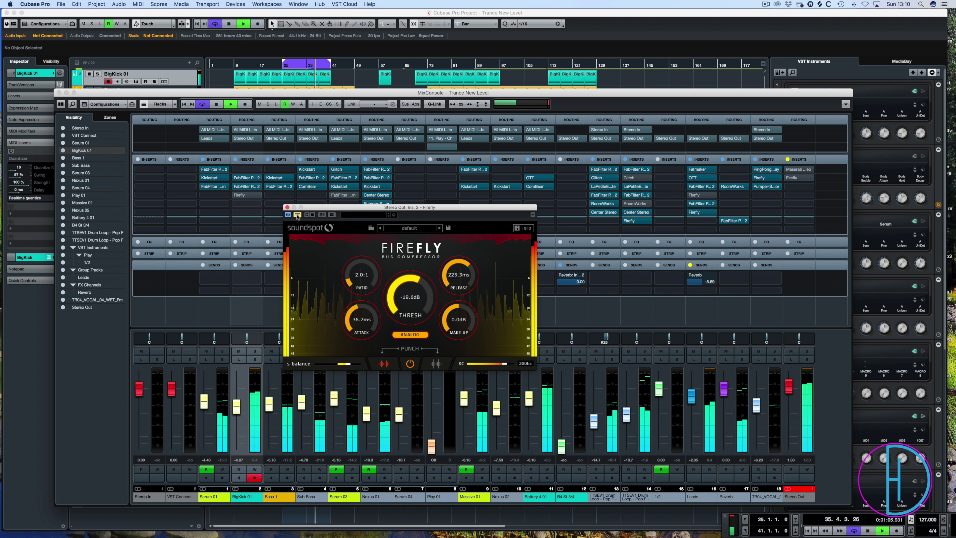
{"action": "left_click", "coordinate": [297, 216]}
{"action": "left_click", "coordinate": [297, 215]}
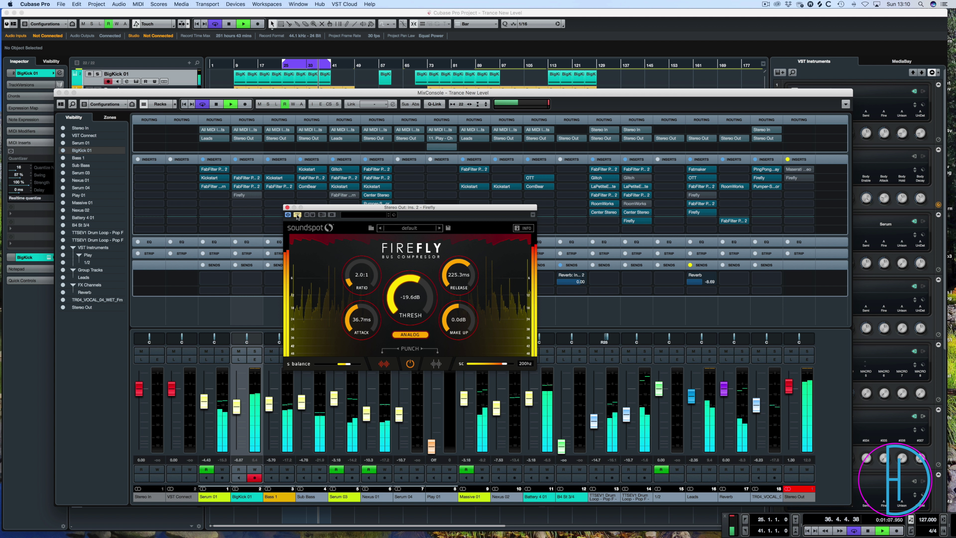
{"action": "left_click", "coordinate": [297, 215]}
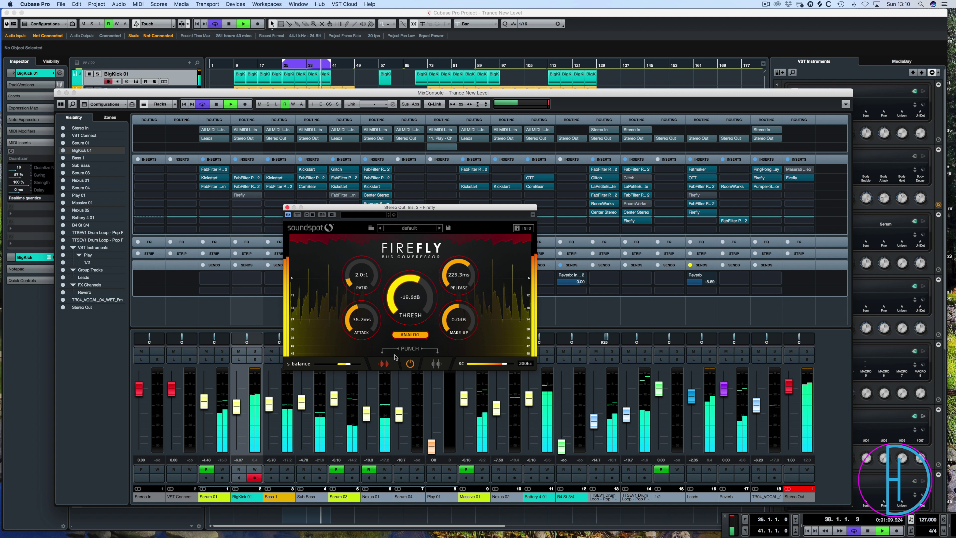
Step: Try both punch modes, turn punch off, set threshold to -19.8 dB, and compare with bypass
{"action": "left_click", "coordinate": [436, 364]}
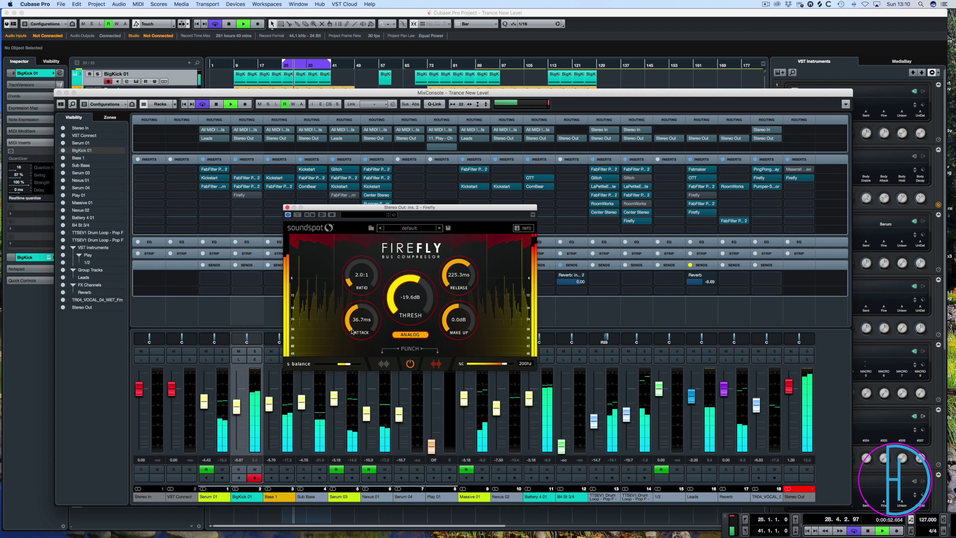
{"action": "left_click", "coordinate": [387, 365]}
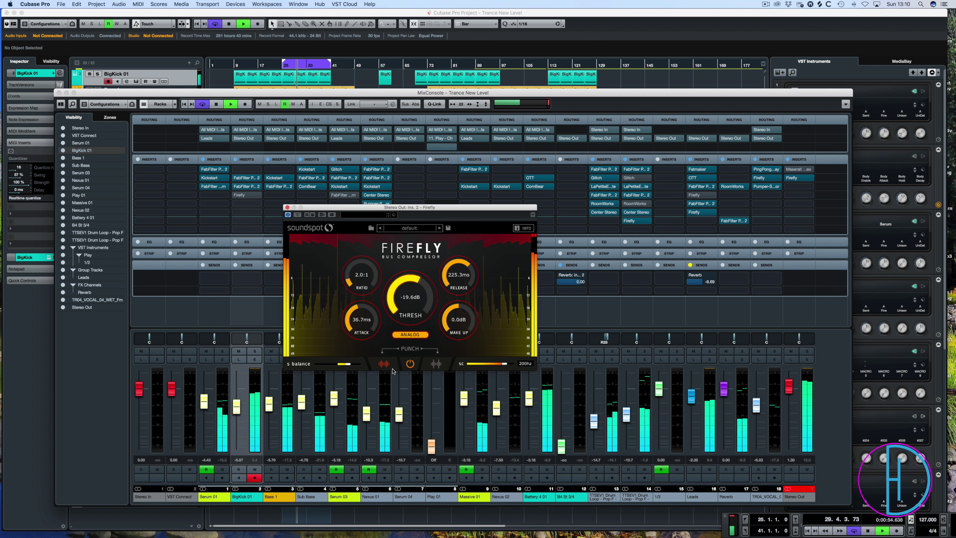
{"action": "left_click", "coordinate": [384, 365]}
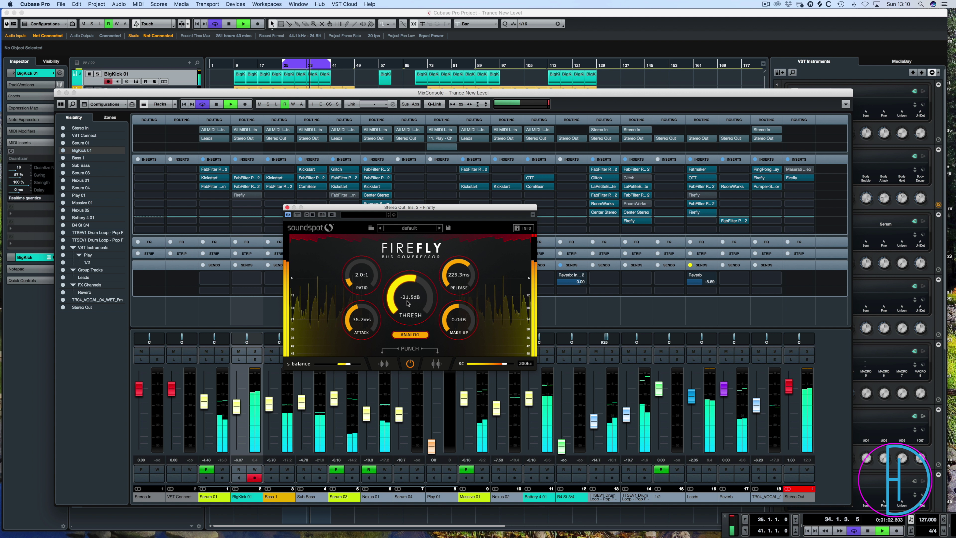
{"action": "left_click_drag", "start_coordinate": [408, 300], "coordinate": [408, 295]}
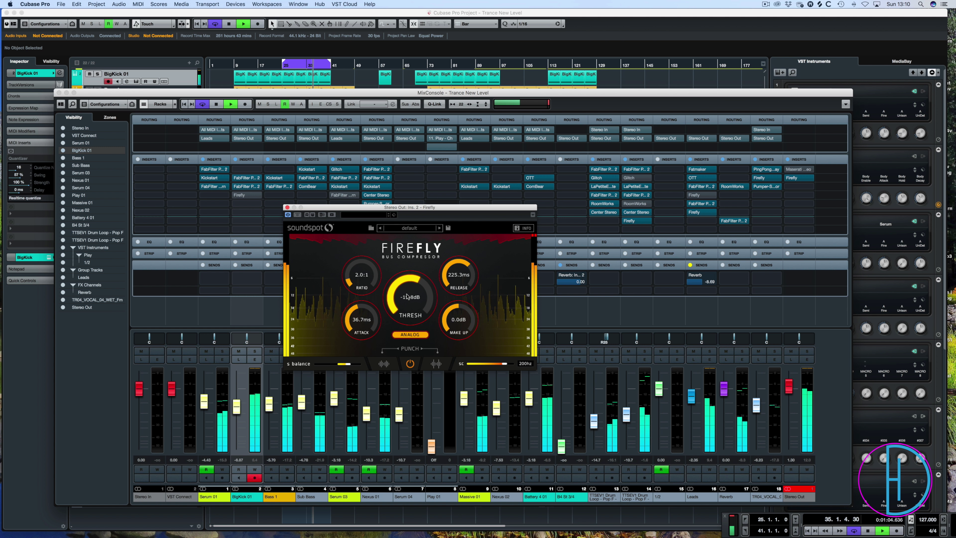
{"action": "left_click", "coordinate": [297, 215]}
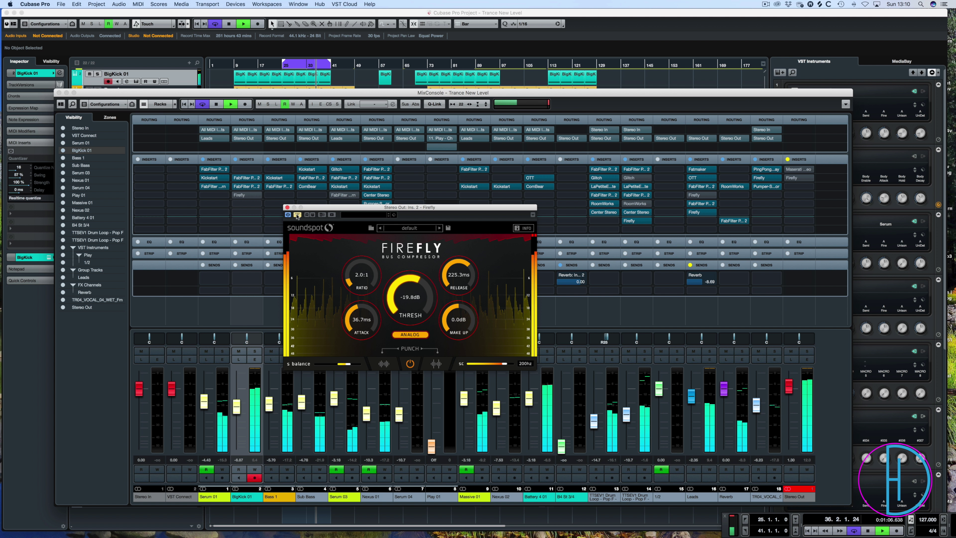
{"action": "left_click", "coordinate": [297, 216]}
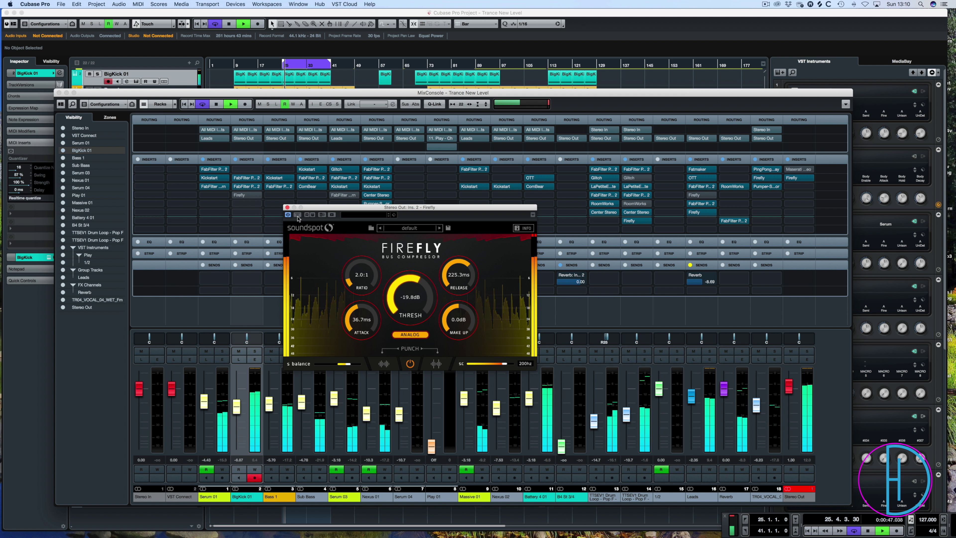
{"action": "left_click", "coordinate": [297, 215]}
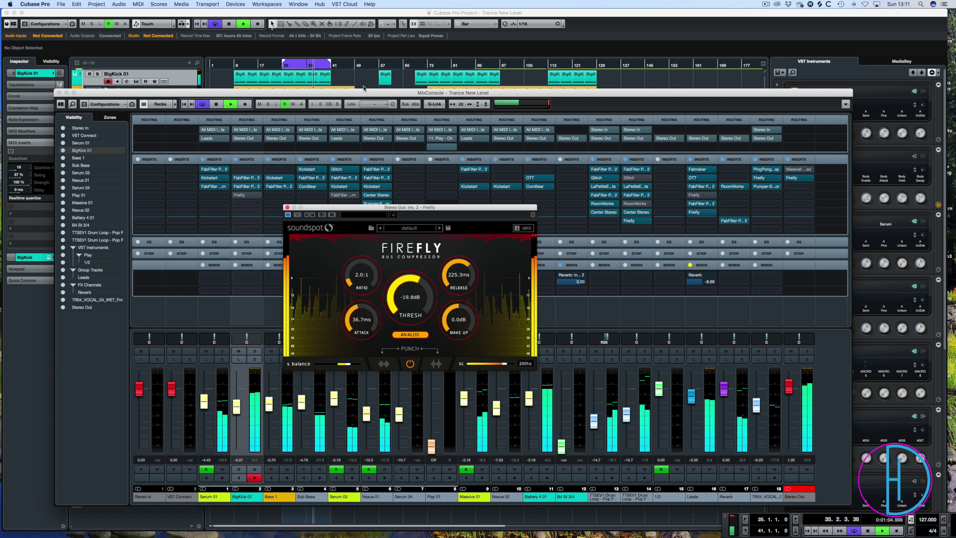
Step: Bring the mixer forward and set the Stereo Out Firefly threshold to -19.5 dB
{"action": "left_click", "coordinate": [349, 78]}
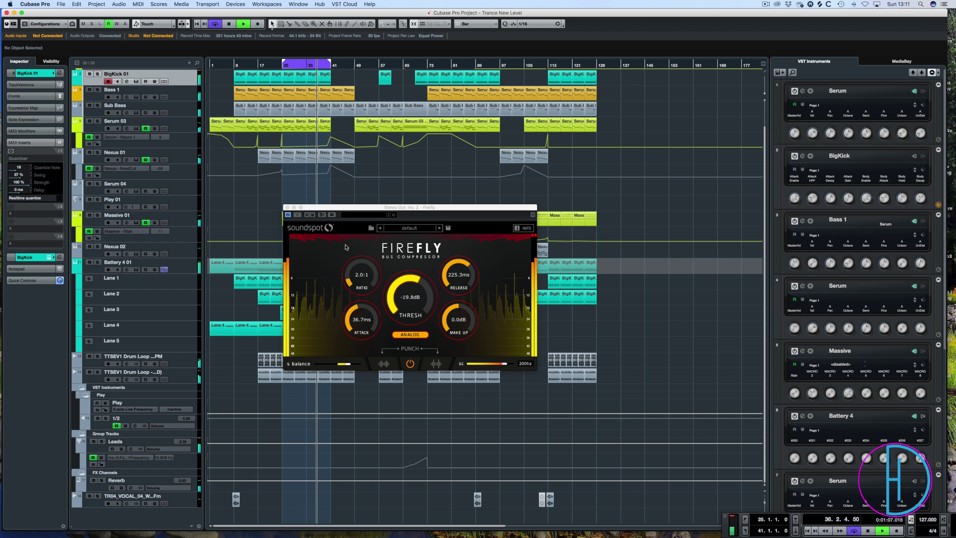
{"action": "key", "text": "F3"}
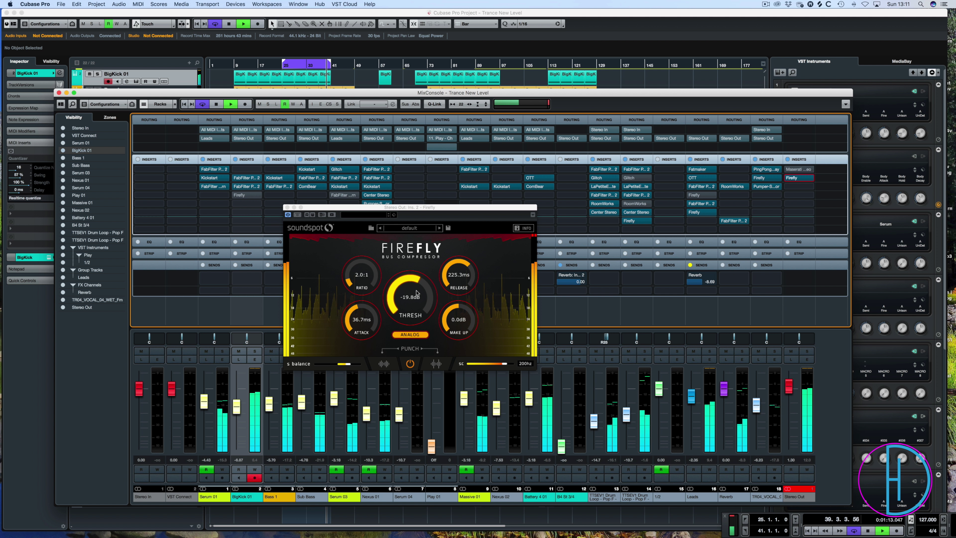
{"action": "left_click_drag", "start_coordinate": [416, 293], "coordinate": [426, 216]}
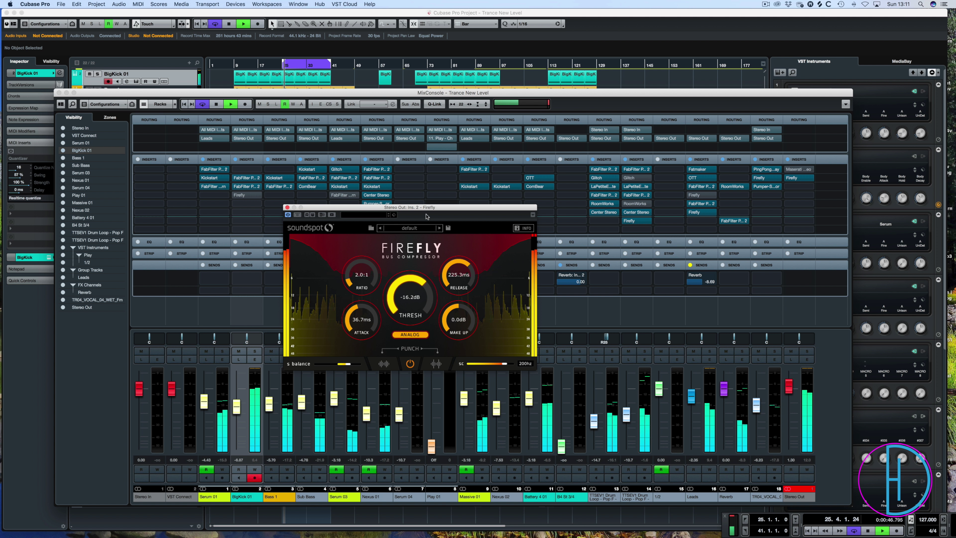
{"action": "left_click_drag", "start_coordinate": [421, 293], "coordinate": [401, 304]}
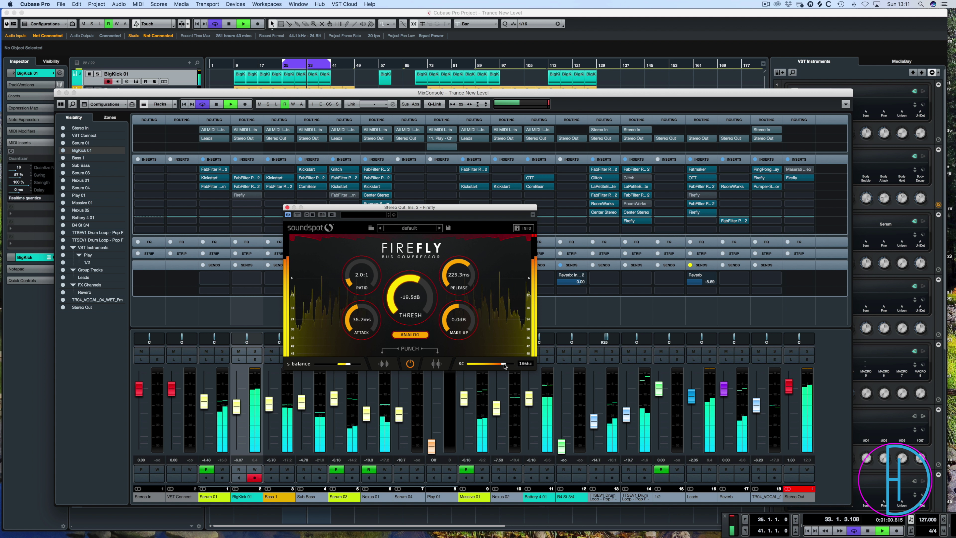
Step: Sweep the sidechain filter to 20 Hz and back to 153 Hz, then close Firefly and the mixer
{"action": "left_click_drag", "start_coordinate": [505, 365], "coordinate": [471, 364]}
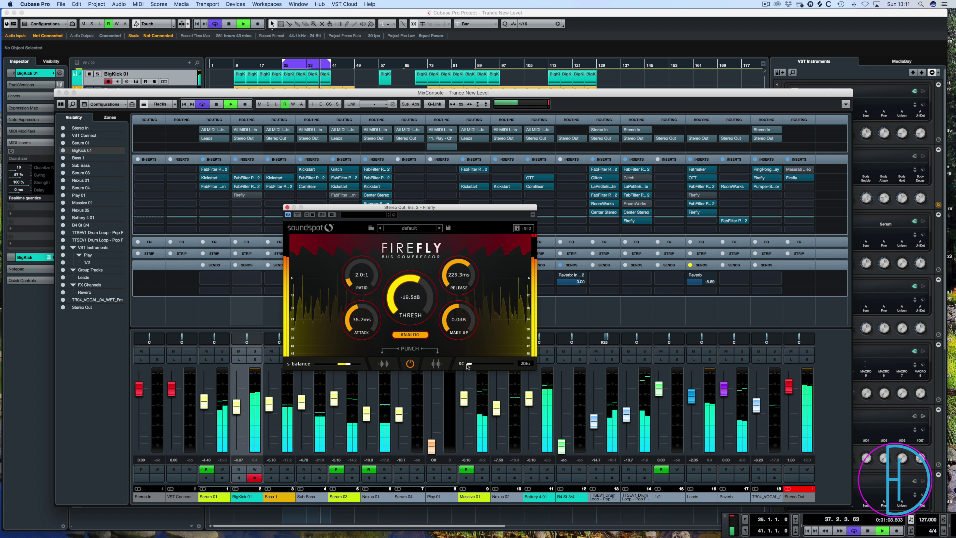
{"action": "left_click_drag", "start_coordinate": [470, 364], "coordinate": [502, 365]}
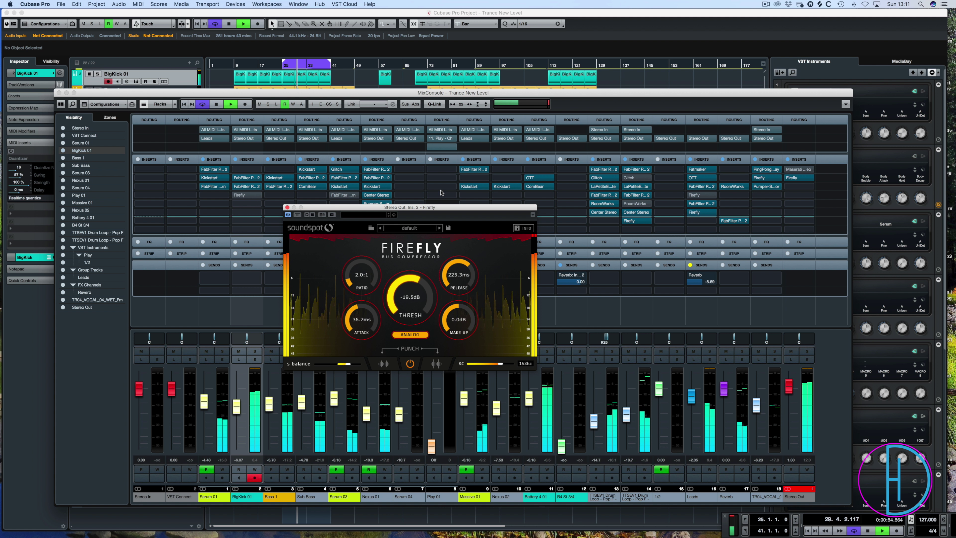
{"action": "left_click", "coordinate": [287, 208]}
{"action": "key", "text": "F3"}
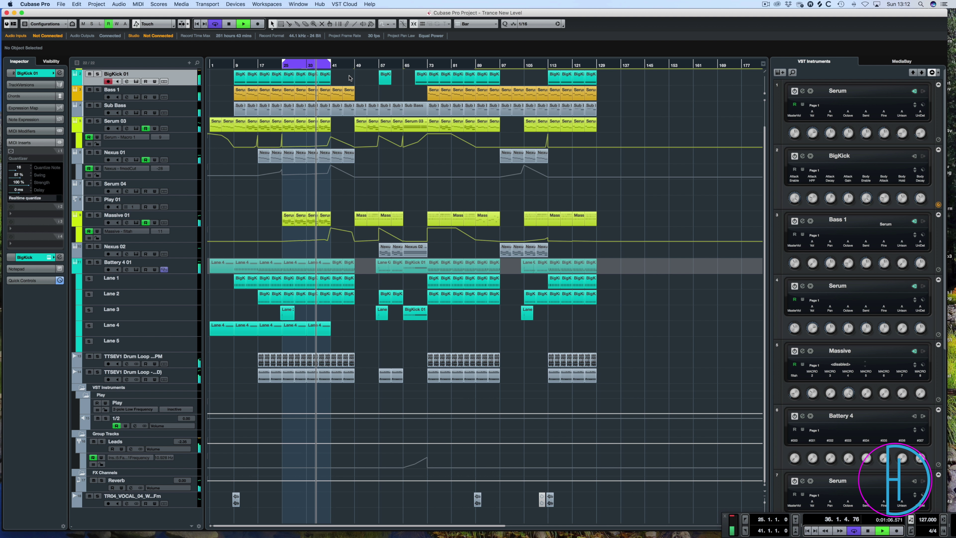
Step: Stop playback, place the playhead at bar 72, and open the MixConsole
{"action": "key", "text": "space"}
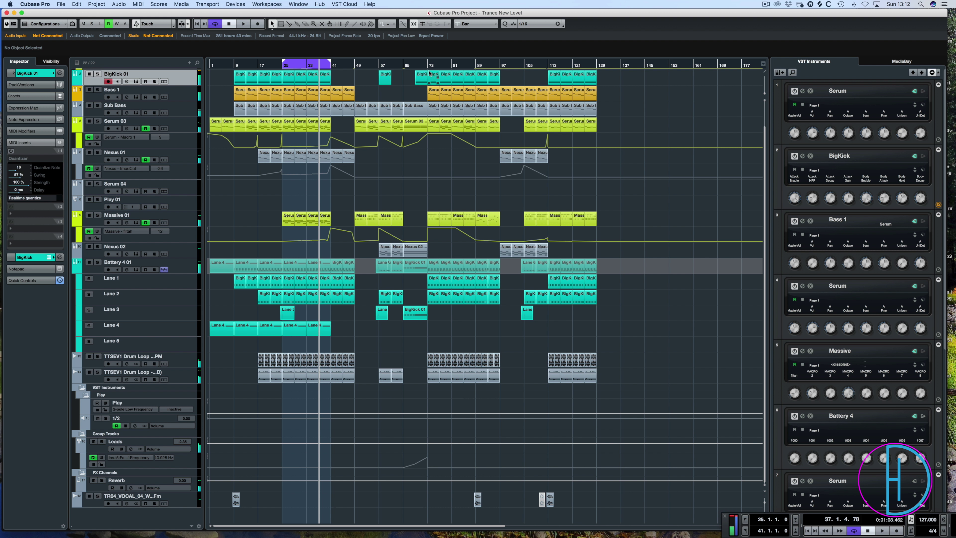
{"action": "left_click", "coordinate": [424, 66]}
{"action": "left_click", "coordinate": [425, 67]}
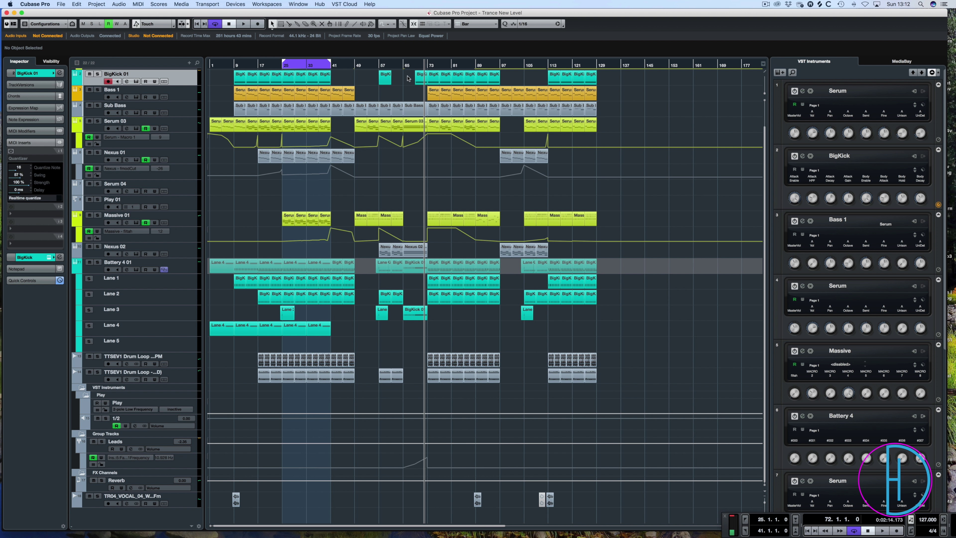
{"action": "key", "text": "F4"}
{"action": "key", "text": "F4"}
{"action": "key", "text": "F3"}
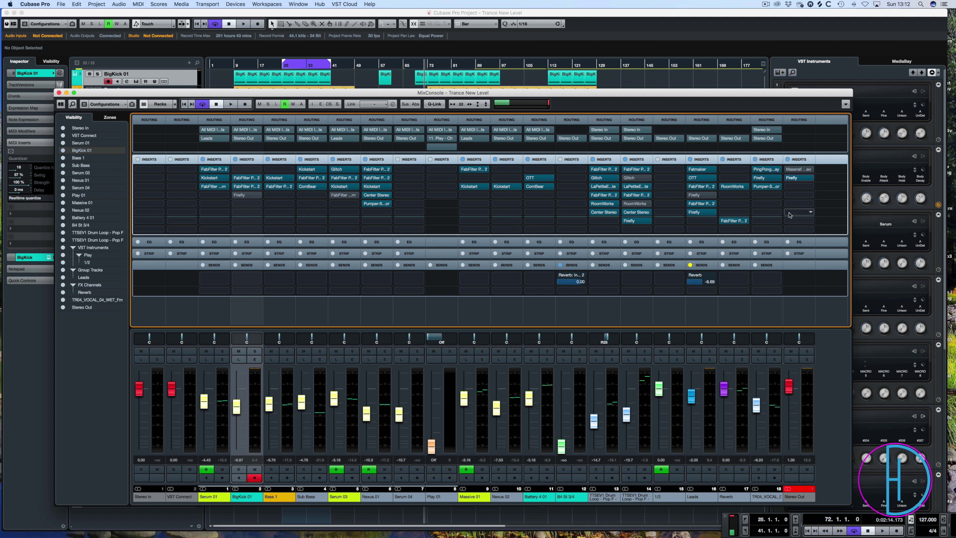
Step: Reopen the Stereo Out Firefly editor from its insert slot and move the window up and right
{"action": "mouse_move", "coordinate": [789, 180]}
{"action": "left_click", "coordinate": [792, 180]}
{"action": "left_click_drag", "start_coordinate": [420, 203], "coordinate": [528, 164]}
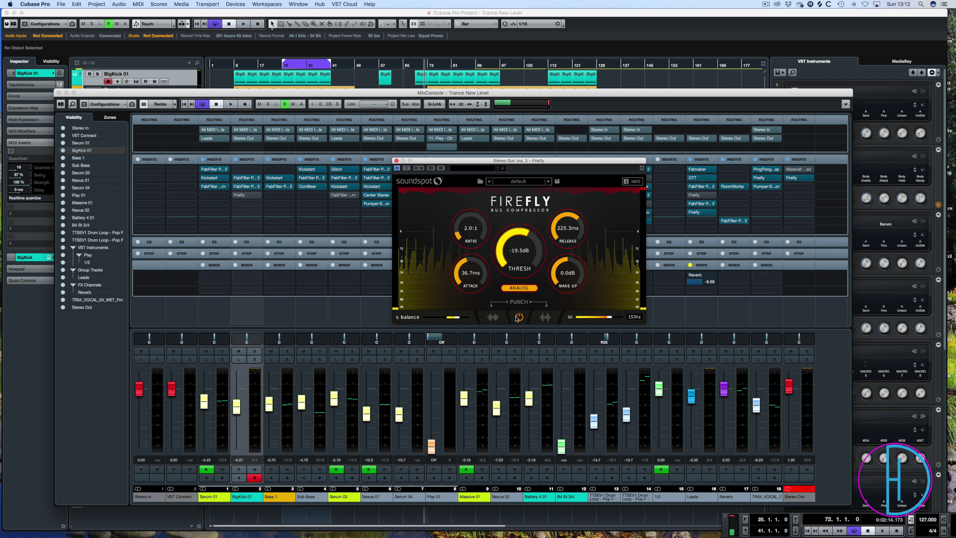